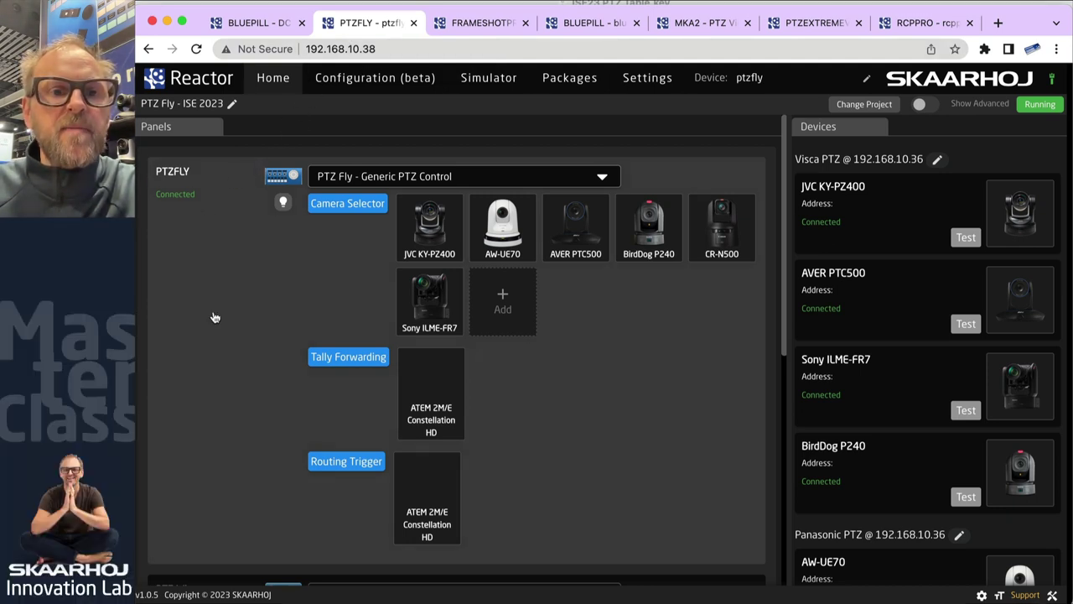
- Check the PTZFLY configuration list and close it unchanged
{"action": "scroll", "coordinate": [215, 317], "scroll_direction": "down", "scroll_amount": 1}
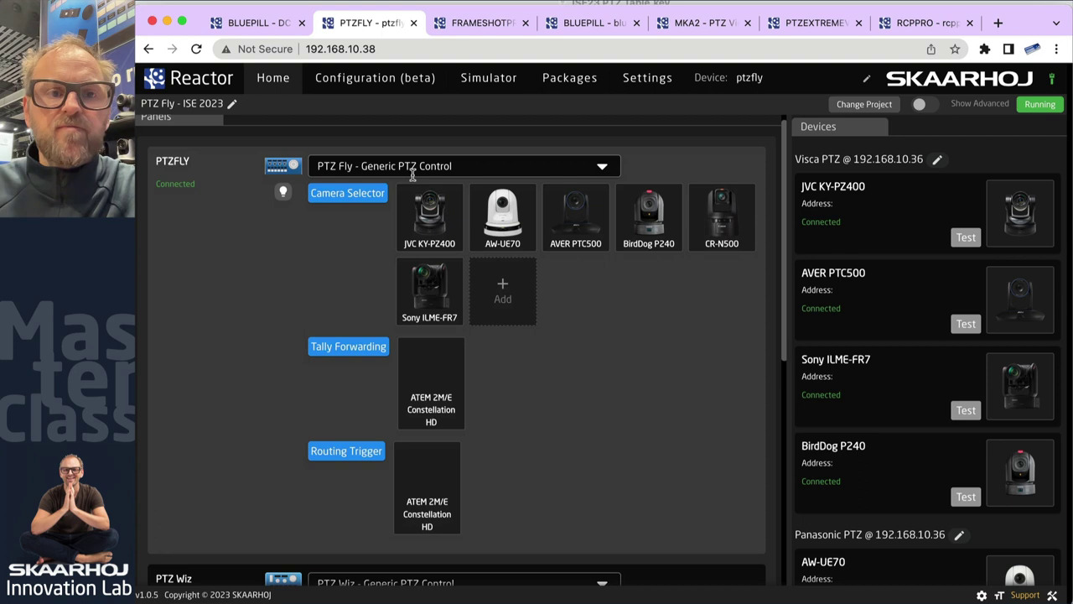
{"action": "left_click", "coordinate": [478, 166]}
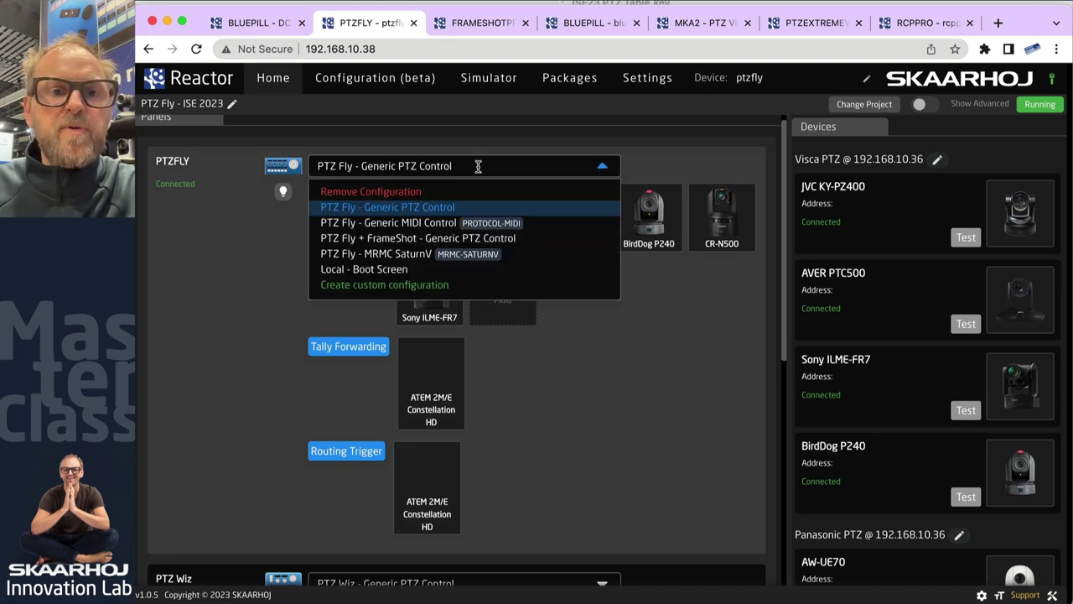
{"action": "left_click", "coordinate": [247, 251]}
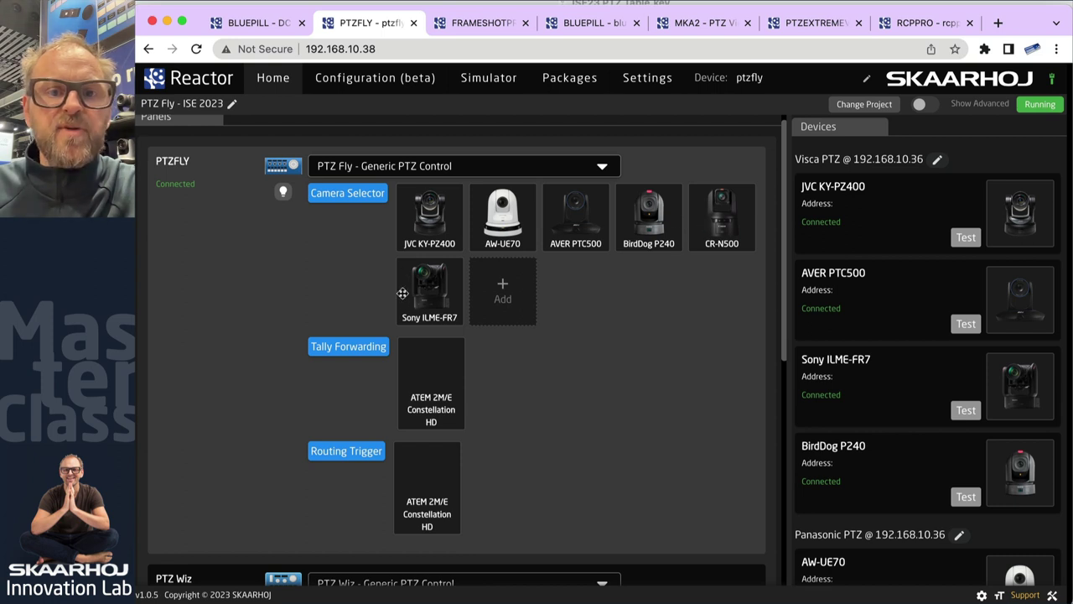
- Open the PTZ Wiz panel settings (SK_PTZWIZV2, Panel ID 2) and scroll to Constraints
{"action": "scroll", "coordinate": [543, 425], "scroll_direction": "down", "scroll_amount": 1}
{"action": "scroll", "coordinate": [543, 426], "scroll_direction": "down", "scroll_amount": 5}
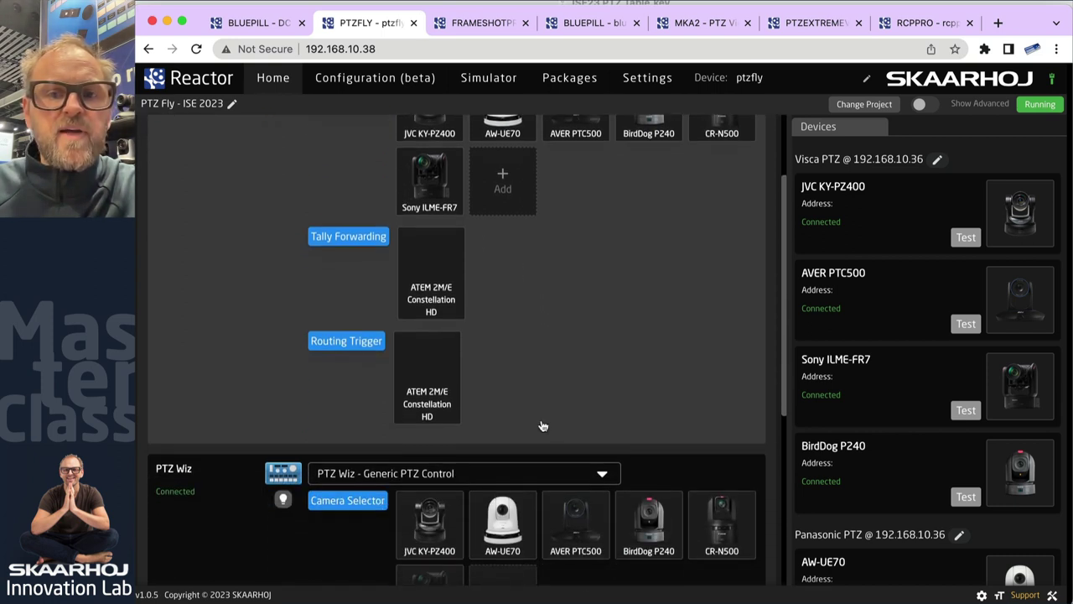
{"action": "scroll", "coordinate": [542, 420], "scroll_direction": "down", "scroll_amount": 2}
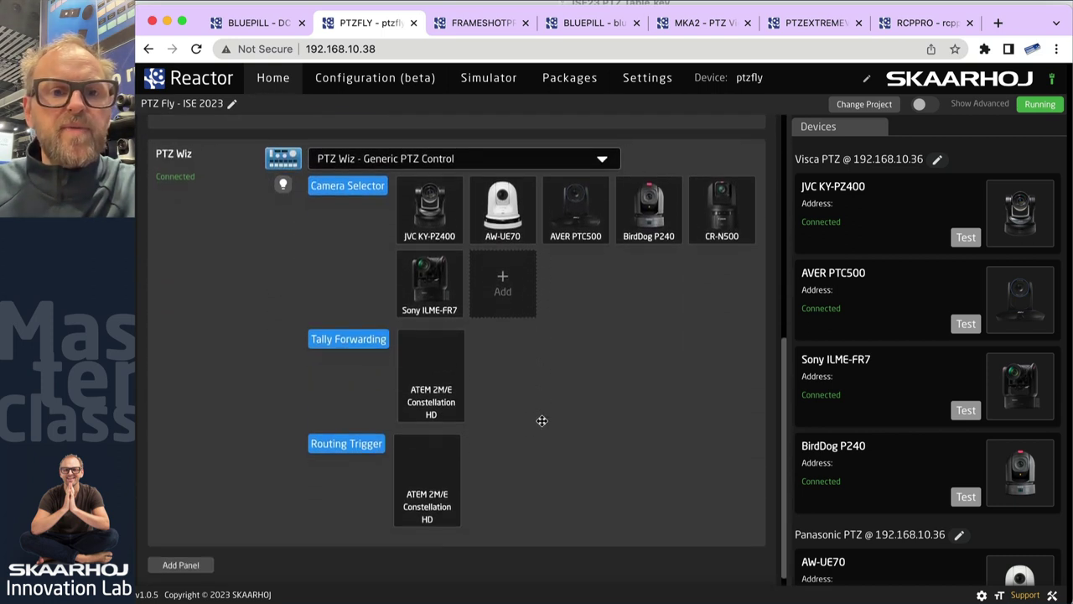
{"action": "left_click", "coordinate": [186, 158]}
{"action": "scroll", "coordinate": [590, 461], "scroll_direction": "down", "scroll_amount": 3}
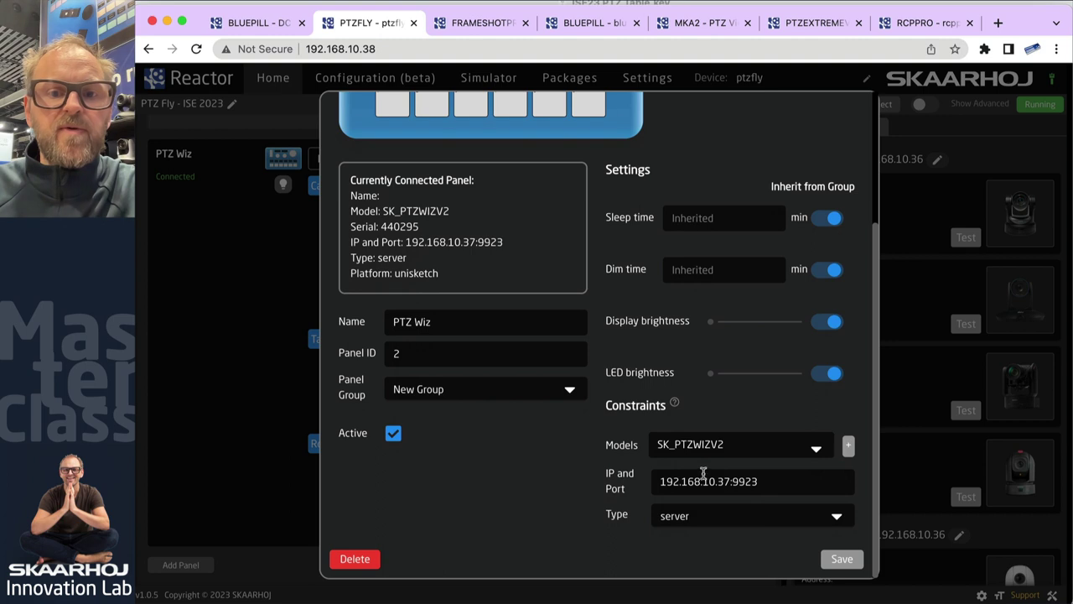
- Select the PTZ Wiz panel's IP and port value, then close its settings
{"action": "left_click_drag", "start_coordinate": [771, 481], "coordinate": [651, 478]}
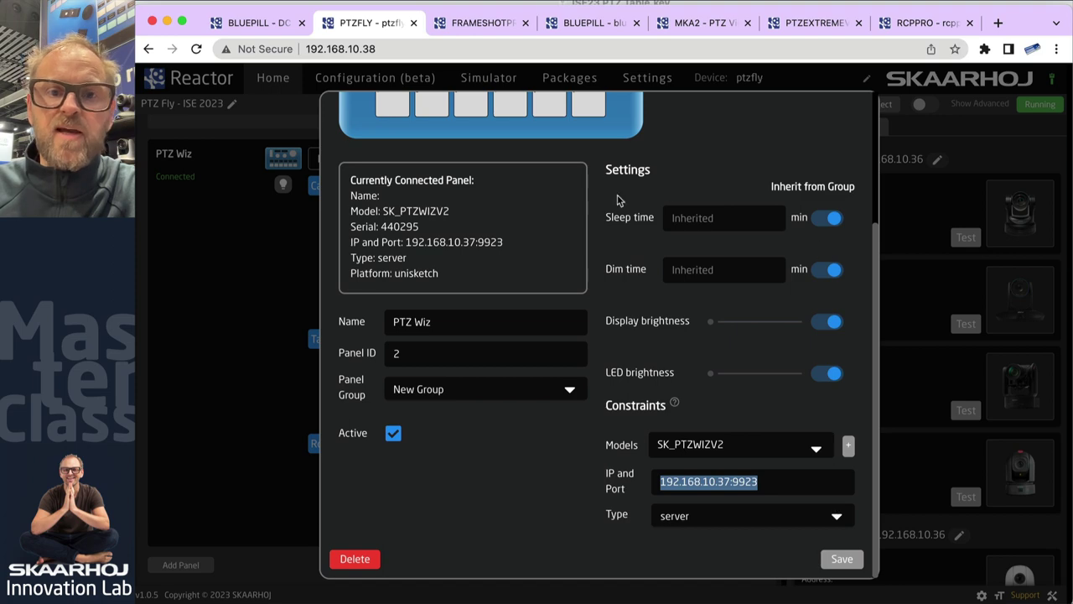
{"action": "scroll", "coordinate": [637, 197], "scroll_direction": "up", "scroll_amount": 5}
{"action": "left_click", "coordinate": [849, 113]}
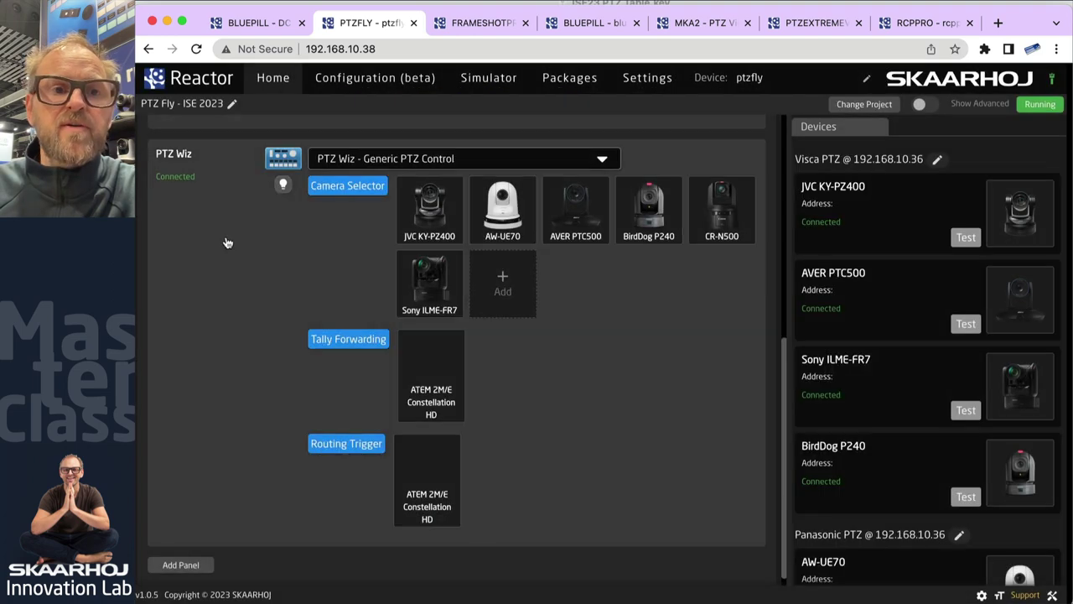
{"action": "scroll", "coordinate": [227, 240], "scroll_direction": "up", "scroll_amount": 5}
- Check the PTZFLY panel's IP and port settings, then close the dialog
{"action": "left_click", "coordinate": [171, 189]}
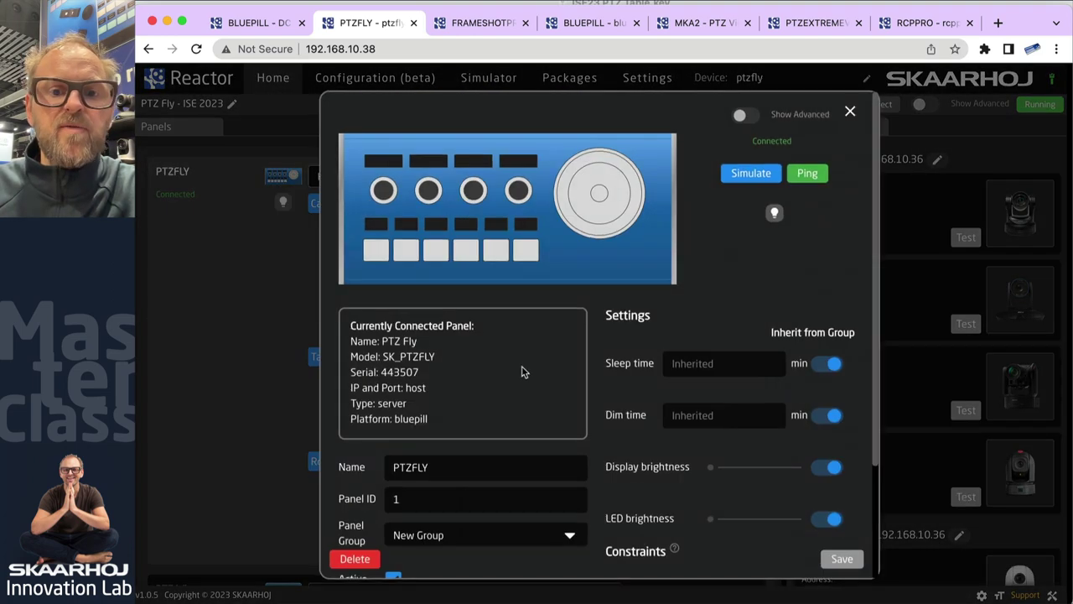
{"action": "scroll", "coordinate": [699, 481], "scroll_direction": "down", "scroll_amount": 4}
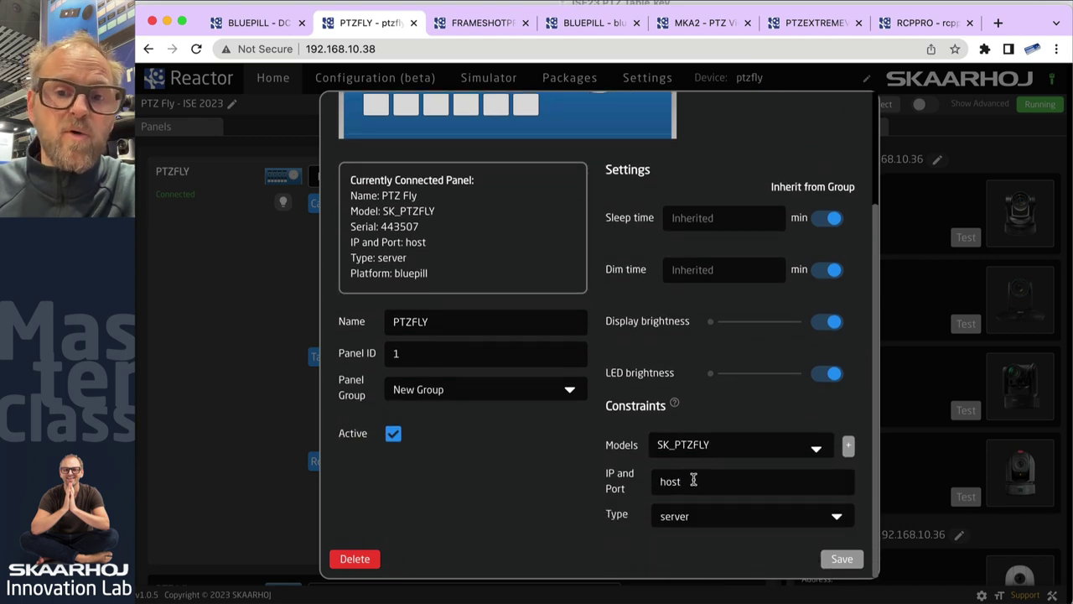
{"action": "scroll", "coordinate": [782, 179], "scroll_direction": "up", "scroll_amount": 4}
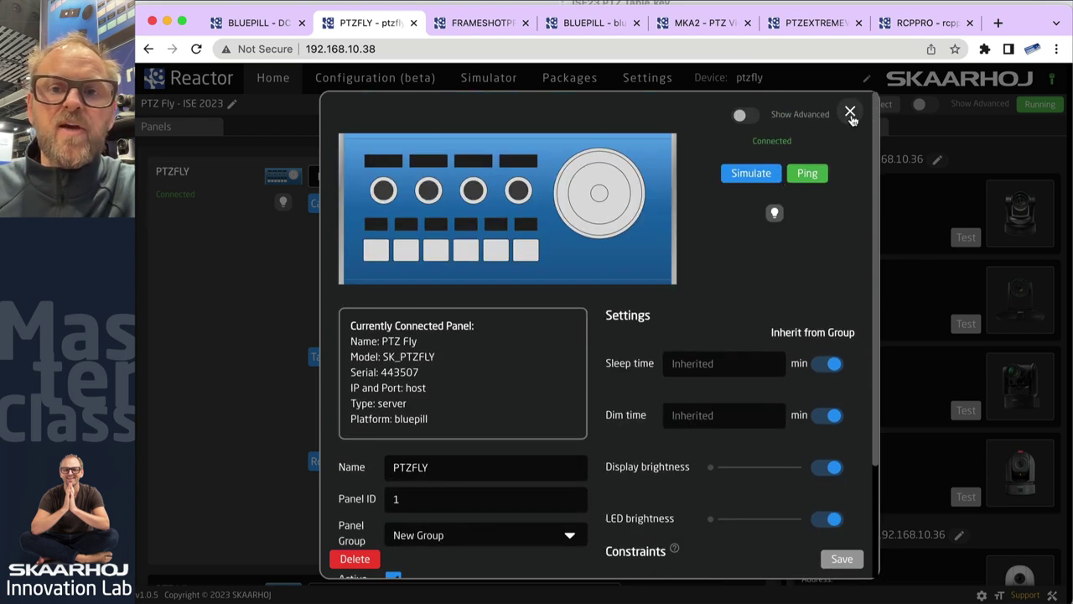
{"action": "left_click", "coordinate": [849, 112]}
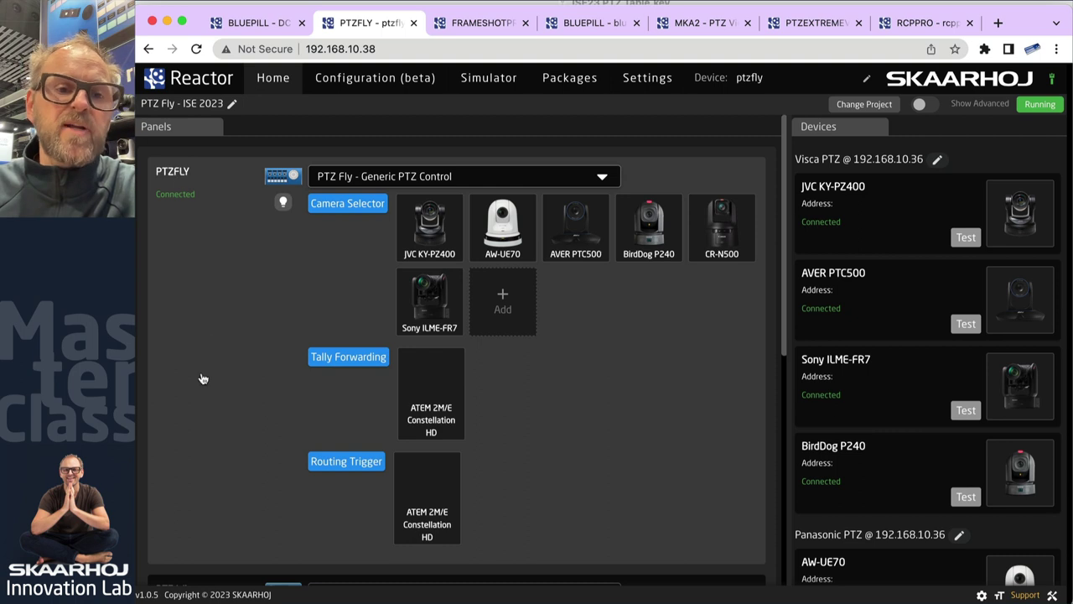
{"action": "scroll", "coordinate": [201, 376], "scroll_direction": "down", "scroll_amount": 5}
{"action": "scroll", "coordinate": [201, 376], "scroll_direction": "up", "scroll_amount": 4}
{"action": "scroll", "coordinate": [201, 379], "scroll_direction": "up", "scroll_amount": 2}
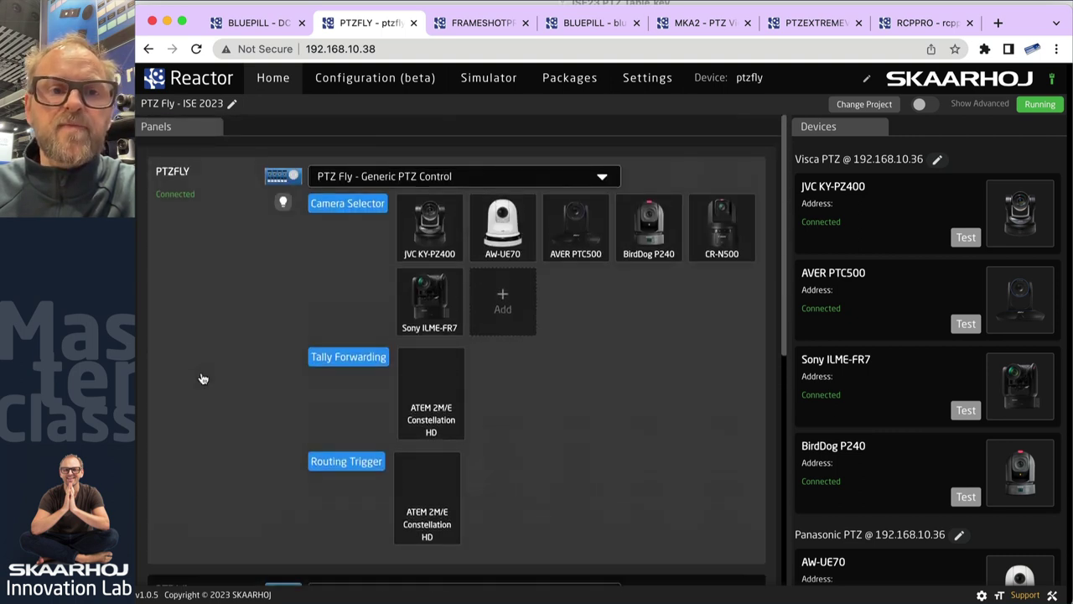
- Compare the frameshotpro and PTZ Fly device pages, ending on frameshotpro's PTZ Pro V2 project
{"action": "left_click", "coordinate": [463, 25]}
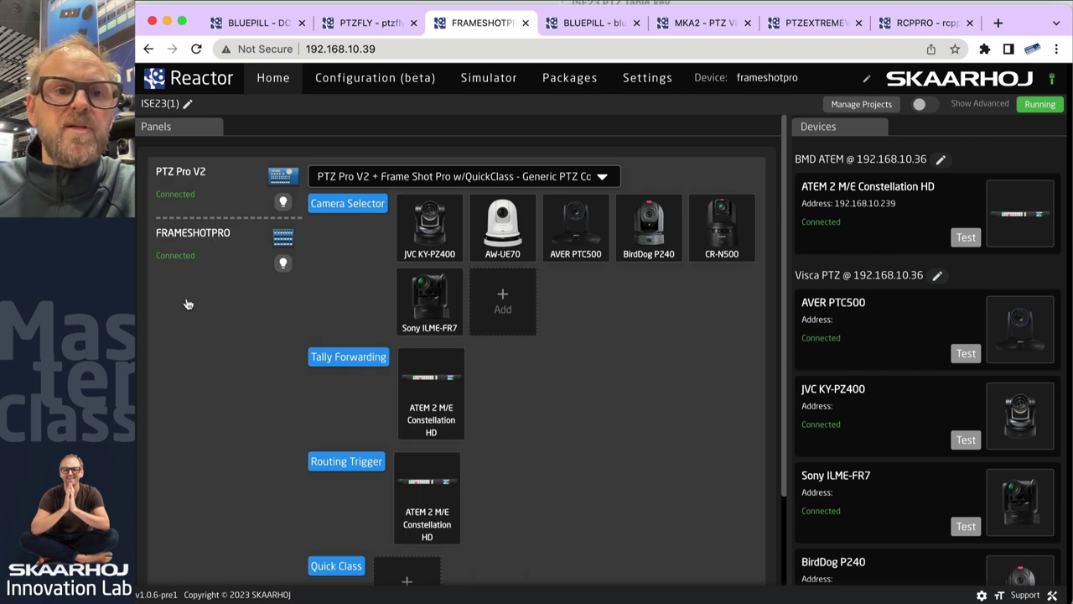
{"action": "scroll", "coordinate": [212, 417], "scroll_direction": "down", "scroll_amount": 1}
{"action": "scroll", "coordinate": [213, 417], "scroll_direction": "up", "scroll_amount": 1}
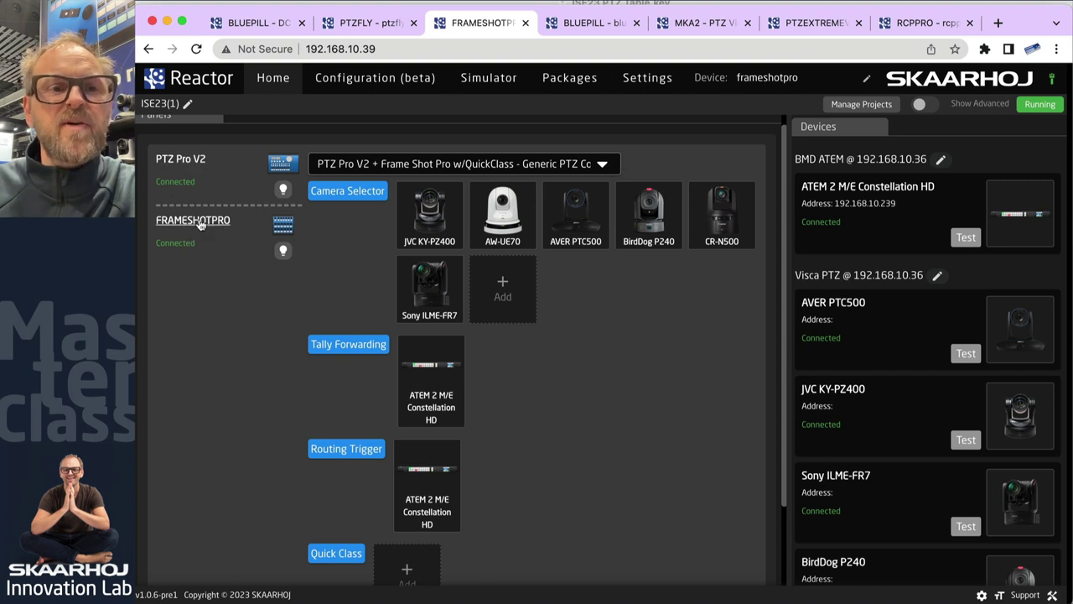
{"action": "left_click", "coordinate": [369, 23]}
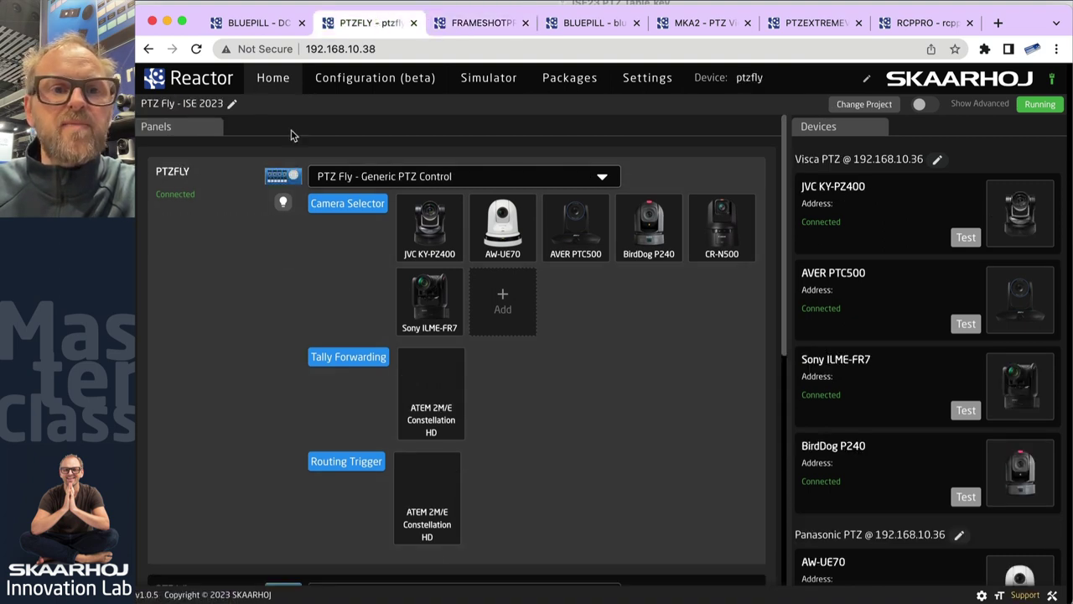
{"action": "scroll", "coordinate": [217, 249], "scroll_direction": "down", "scroll_amount": 5}
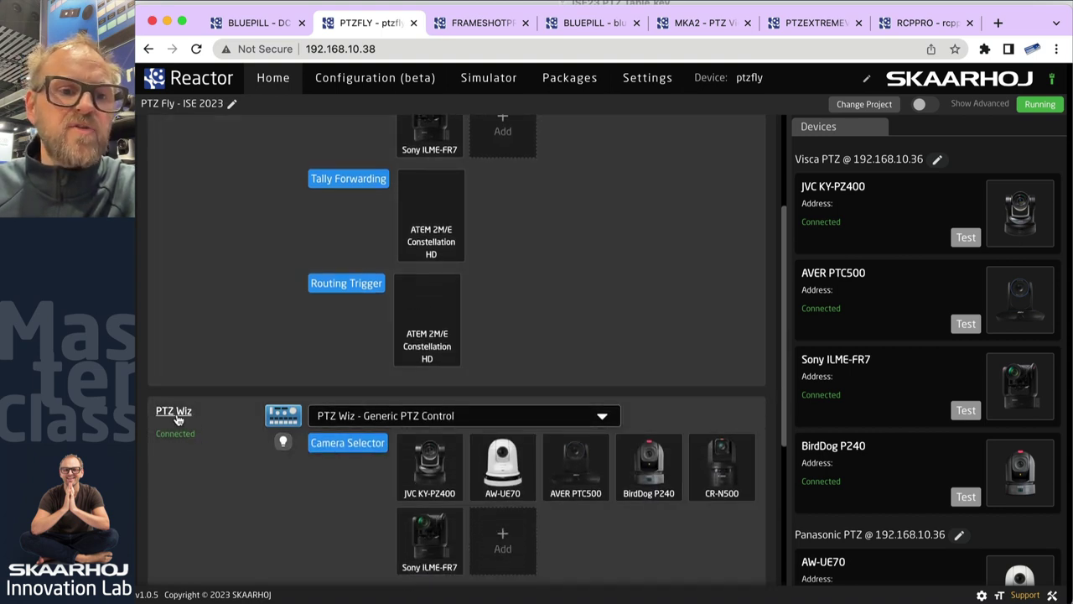
{"action": "scroll", "coordinate": [205, 239], "scroll_direction": "up", "scroll_amount": 6}
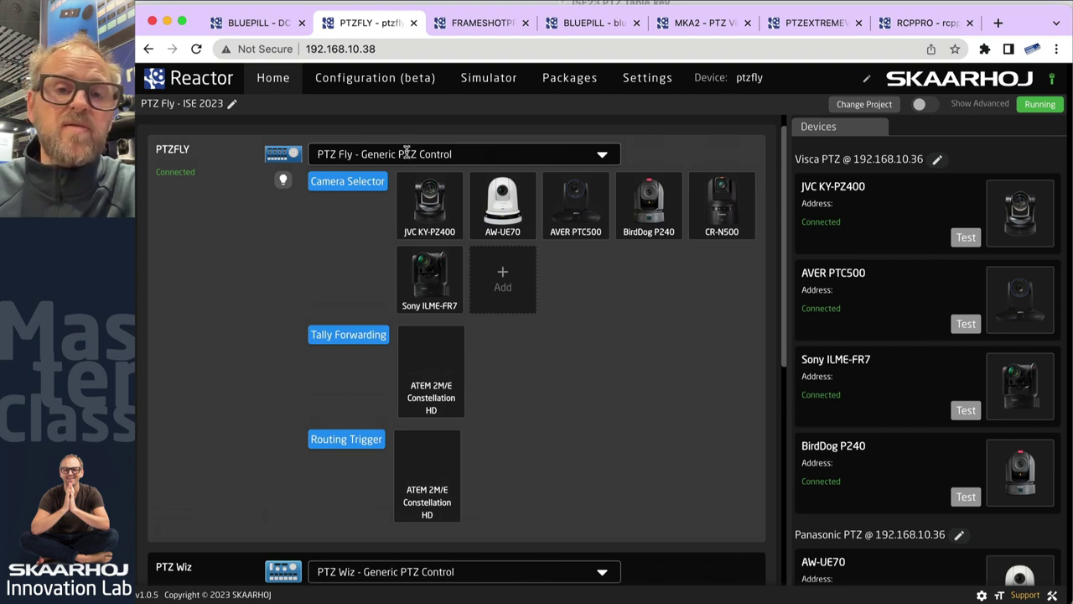
{"action": "left_click", "coordinate": [476, 23]}
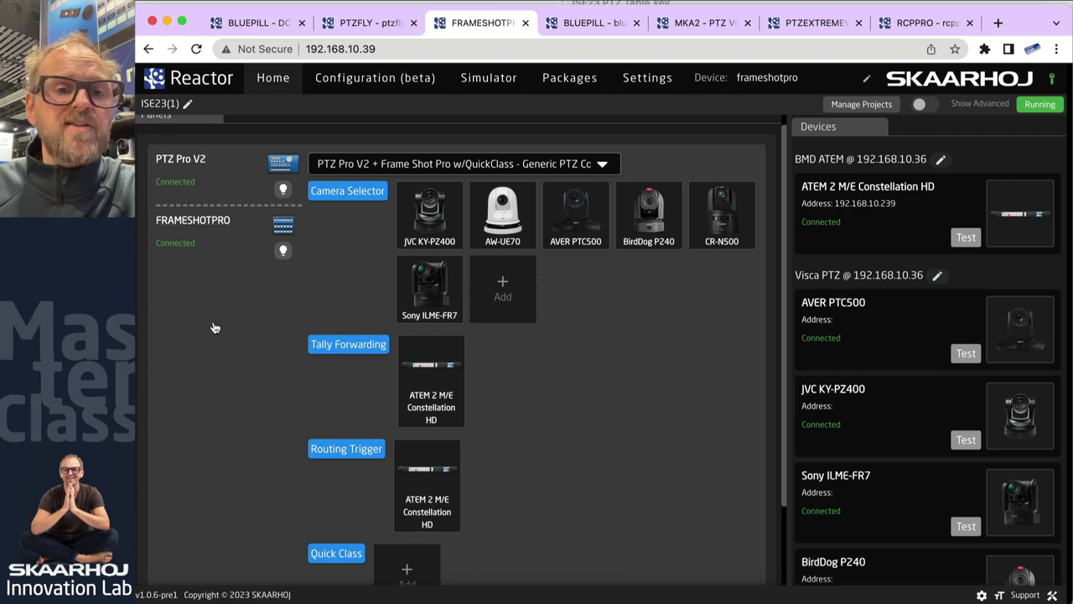
{"action": "scroll", "coordinate": [216, 328], "scroll_direction": "down", "scroll_amount": 2}
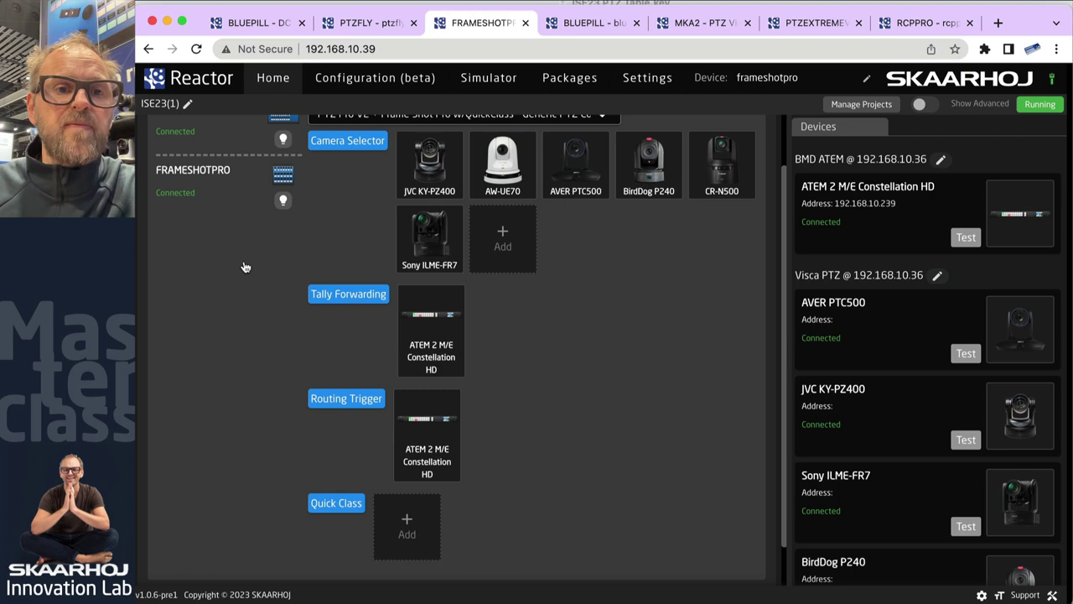
{"action": "scroll", "coordinate": [242, 266], "scroll_direction": "up", "scroll_amount": 3}
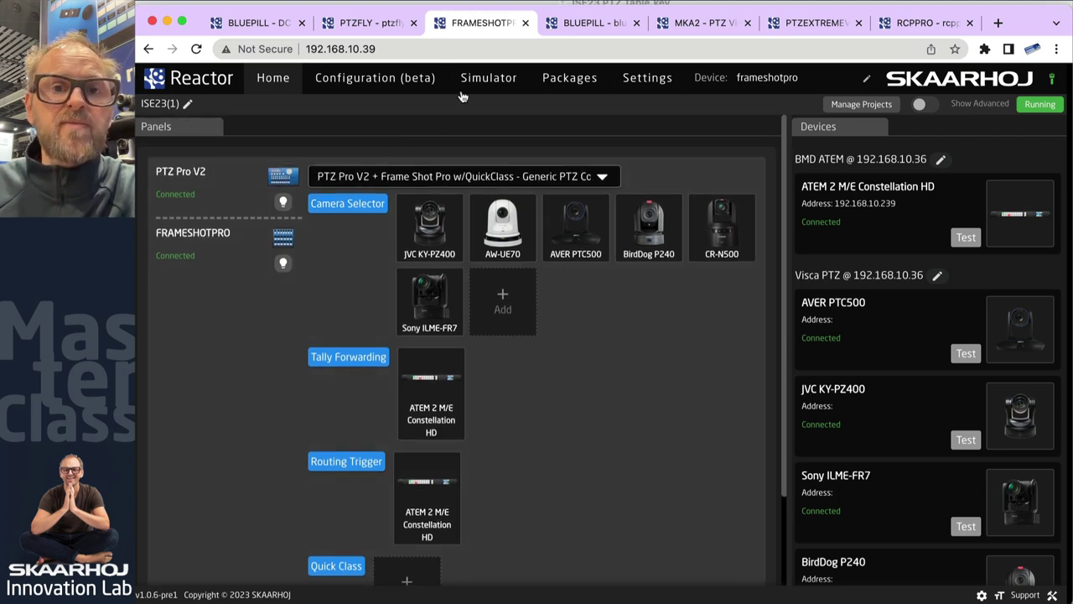
- Open the frameshotpro panel simulator and scroll to its camera buttons
{"action": "left_click", "coordinate": [488, 87]}
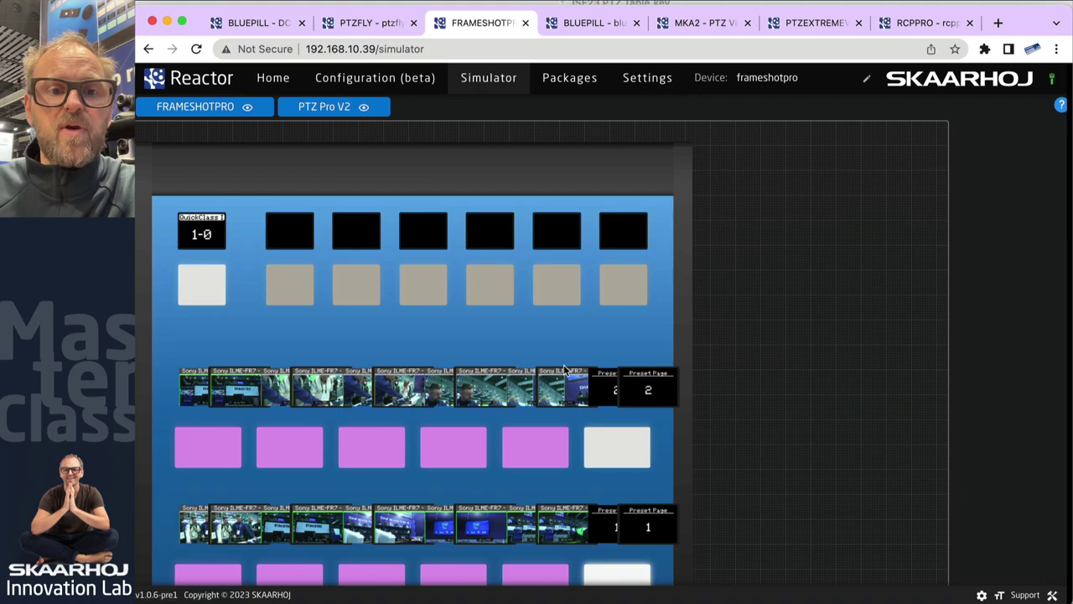
{"action": "scroll", "coordinate": [563, 368], "scroll_direction": "down", "scroll_amount": 5}
{"action": "scroll", "coordinate": [563, 369], "scroll_direction": "up", "scroll_amount": 3}
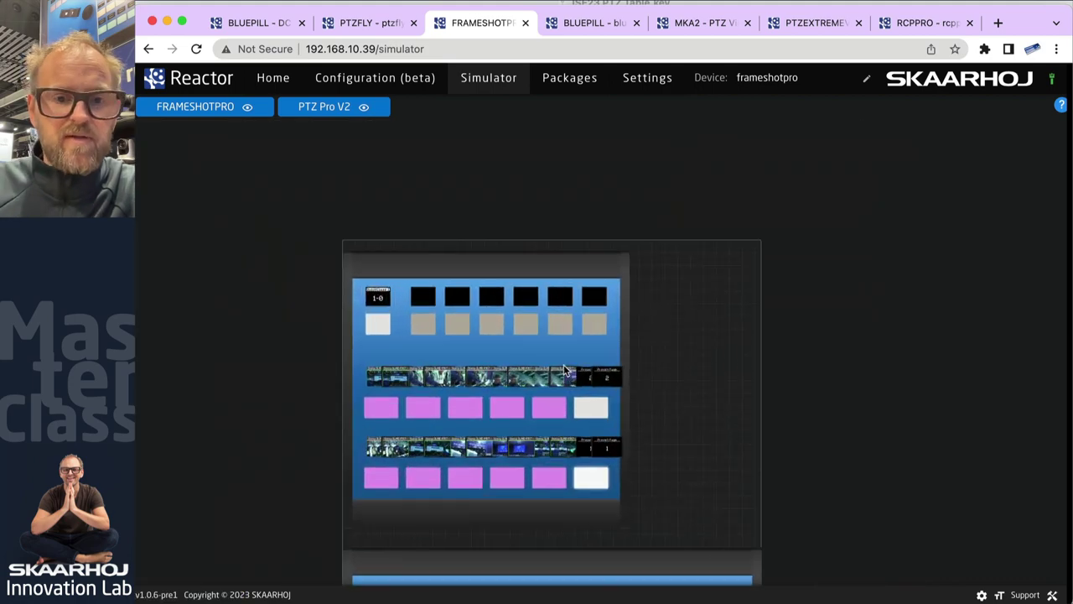
{"action": "scroll", "coordinate": [563, 369], "scroll_direction": "down", "scroll_amount": 2}
{"action": "scroll", "coordinate": [528, 406], "scroll_direction": "up", "scroll_amount": 4}
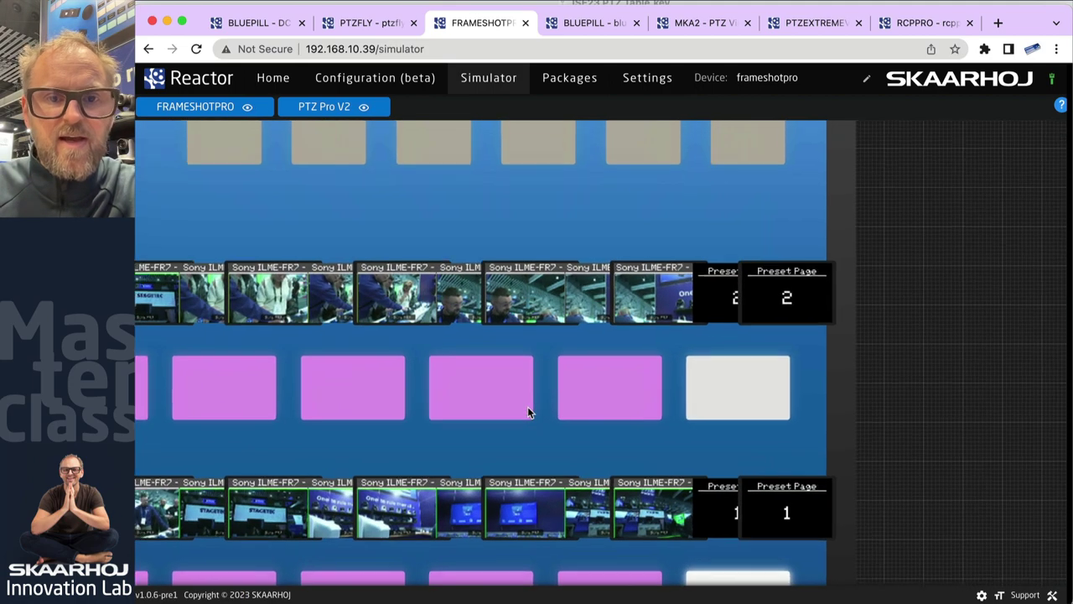
{"action": "scroll", "coordinate": [528, 405], "scroll_direction": "down", "scroll_amount": 5}
{"action": "scroll", "coordinate": [631, 477], "scroll_direction": "down", "scroll_amount": 5}
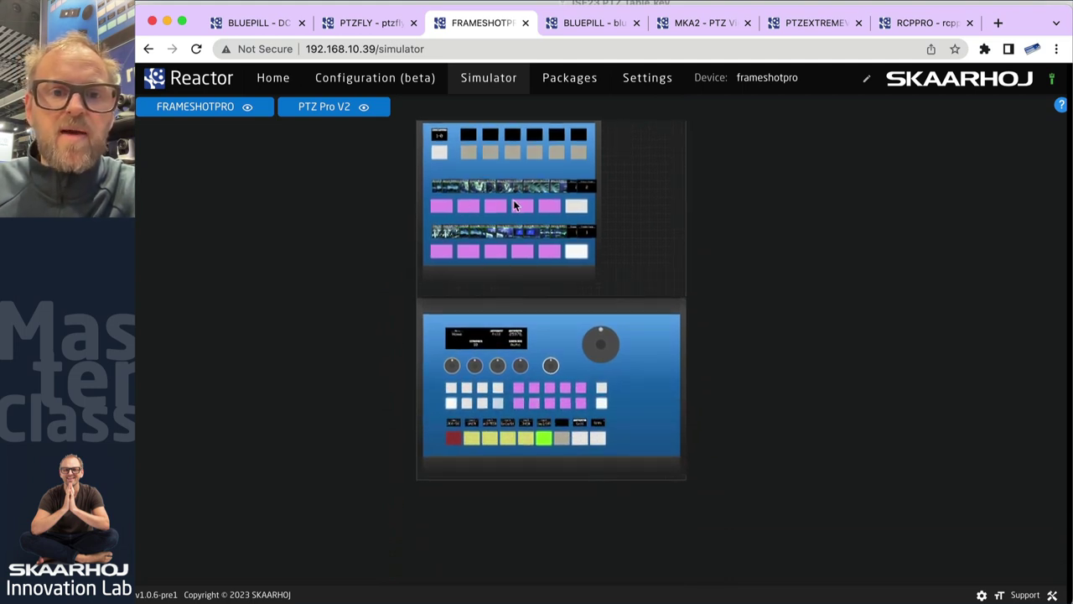
- Select the third, fourth and second cameras on the simulated panel, then return Home
{"action": "left_click", "coordinate": [489, 441]}
{"action": "left_click", "coordinate": [507, 439]}
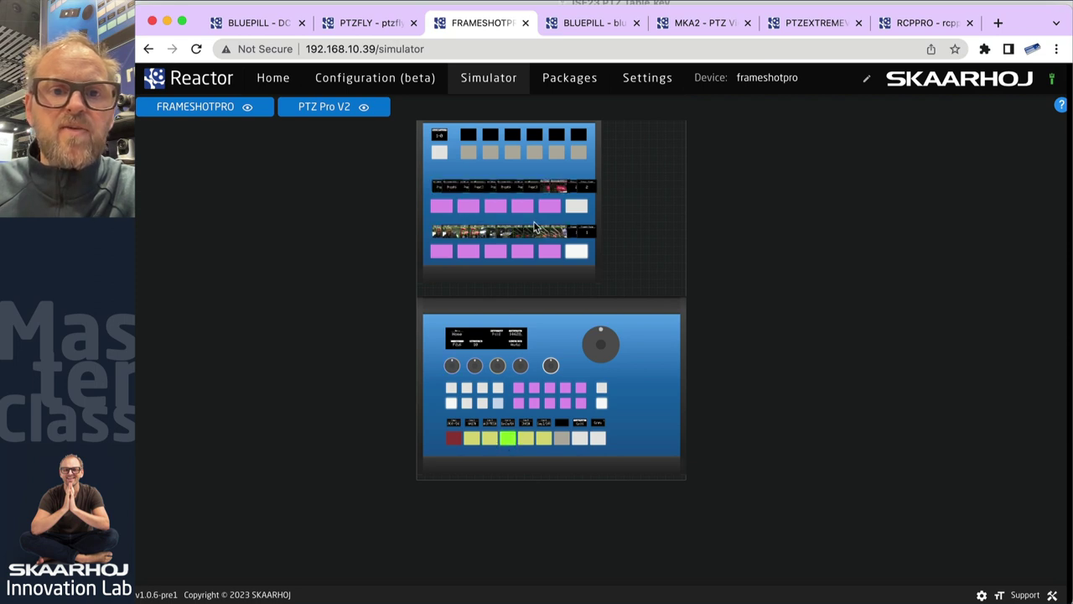
{"action": "left_click", "coordinate": [471, 441]}
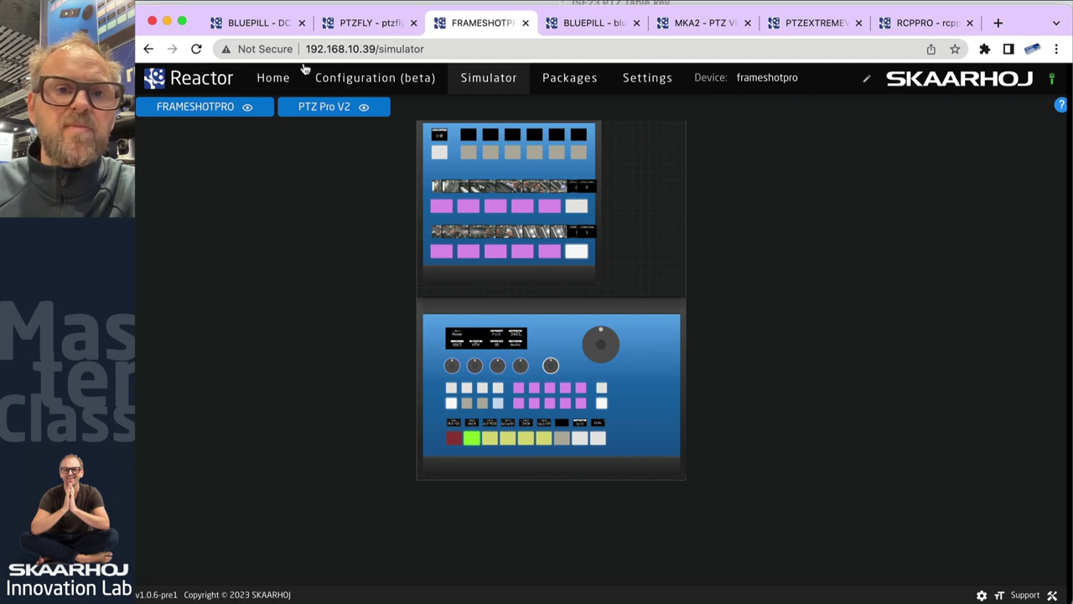
{"action": "left_click", "coordinate": [272, 77]}
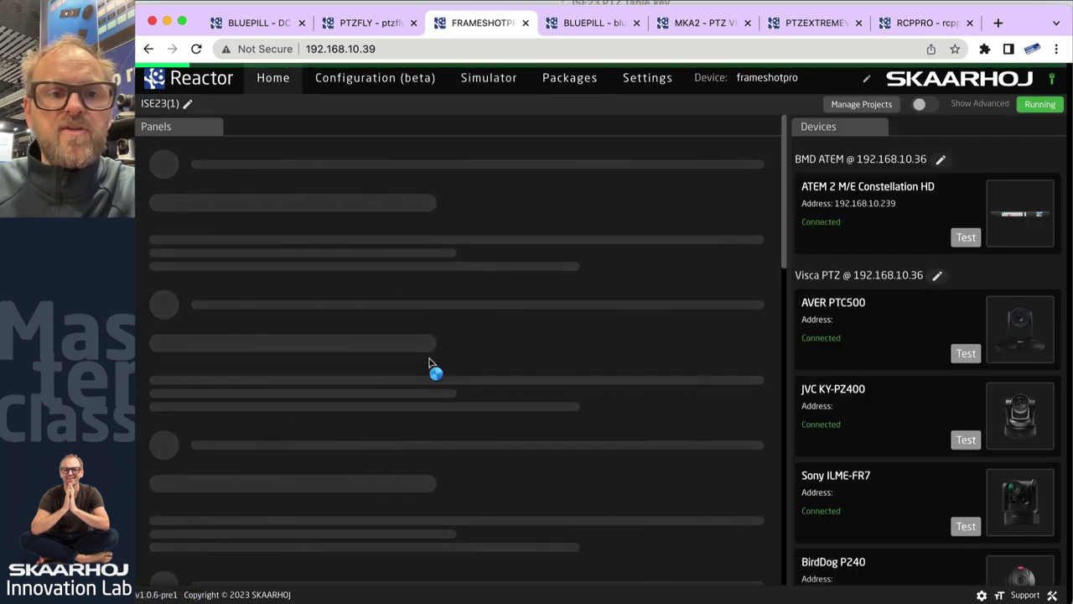
- Go to the MKA2 PTZ View device page via the Blue Pill Server page
{"action": "scroll", "coordinate": [429, 362], "scroll_direction": "down", "scroll_amount": 2}
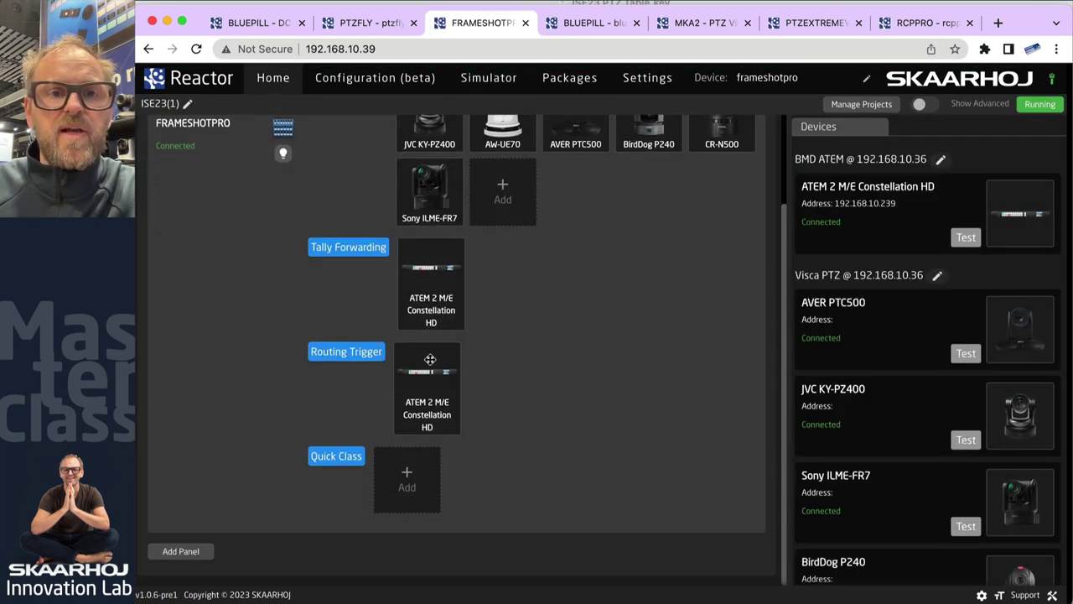
{"action": "left_click", "coordinate": [591, 23]}
{"action": "left_click", "coordinate": [701, 23]}
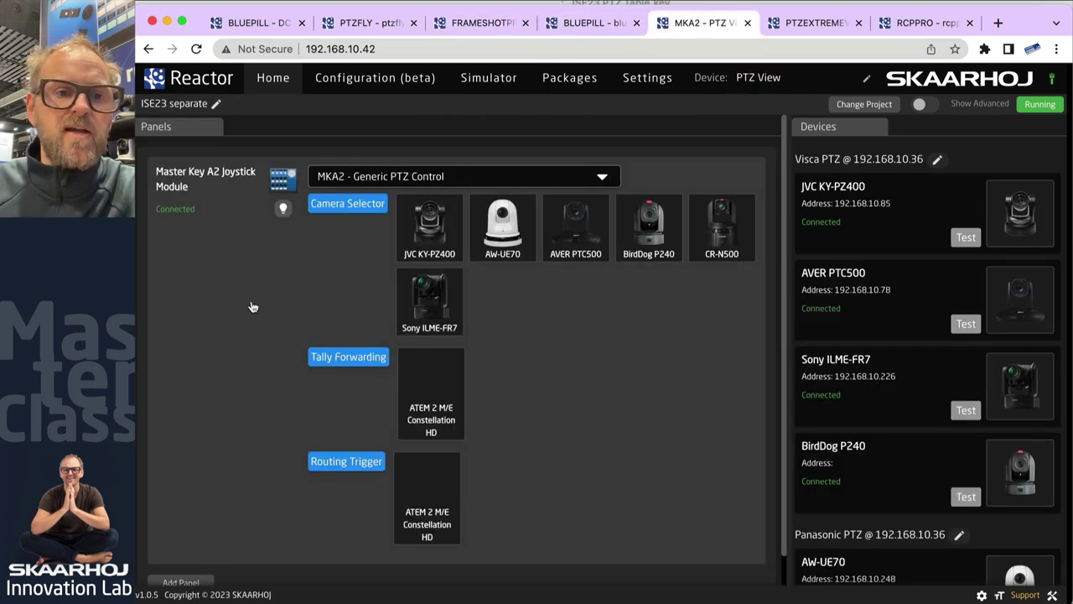
{"action": "scroll", "coordinate": [249, 252], "scroll_direction": "down", "scroll_amount": 1}
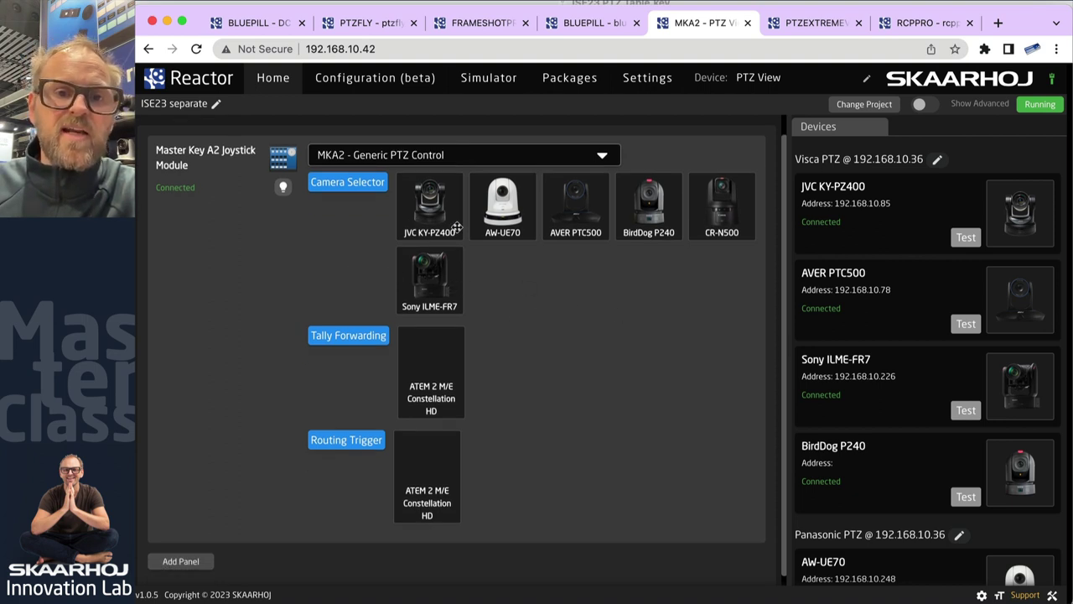
- Review the MKA2 project's Tally Forwarding and Routing Trigger settings without changes
{"action": "left_click", "coordinate": [354, 337]}
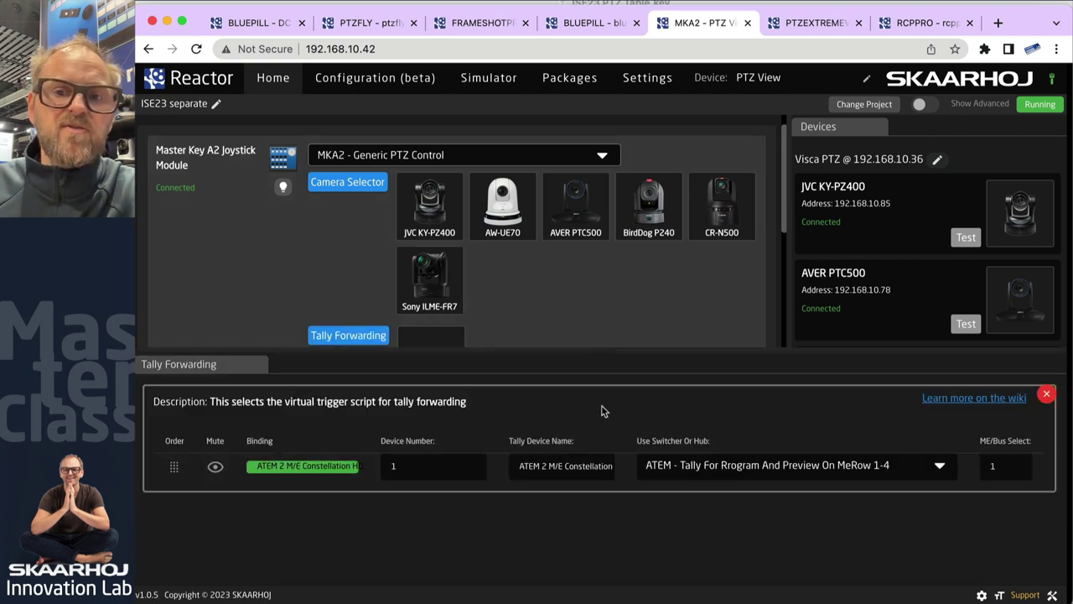
{"action": "left_click", "coordinate": [1047, 393]}
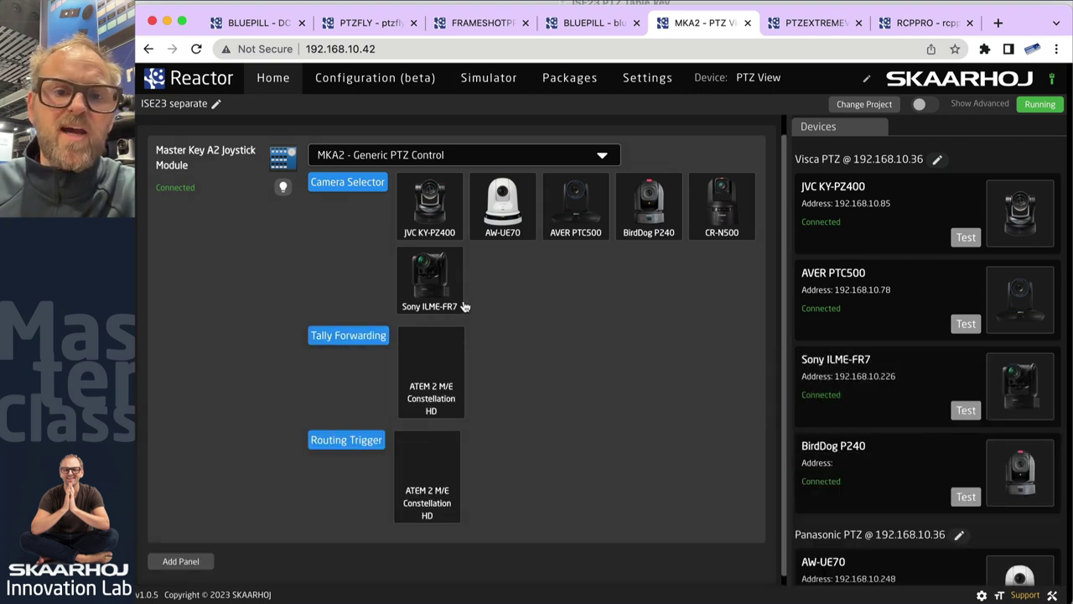
{"action": "left_click", "coordinate": [348, 441]}
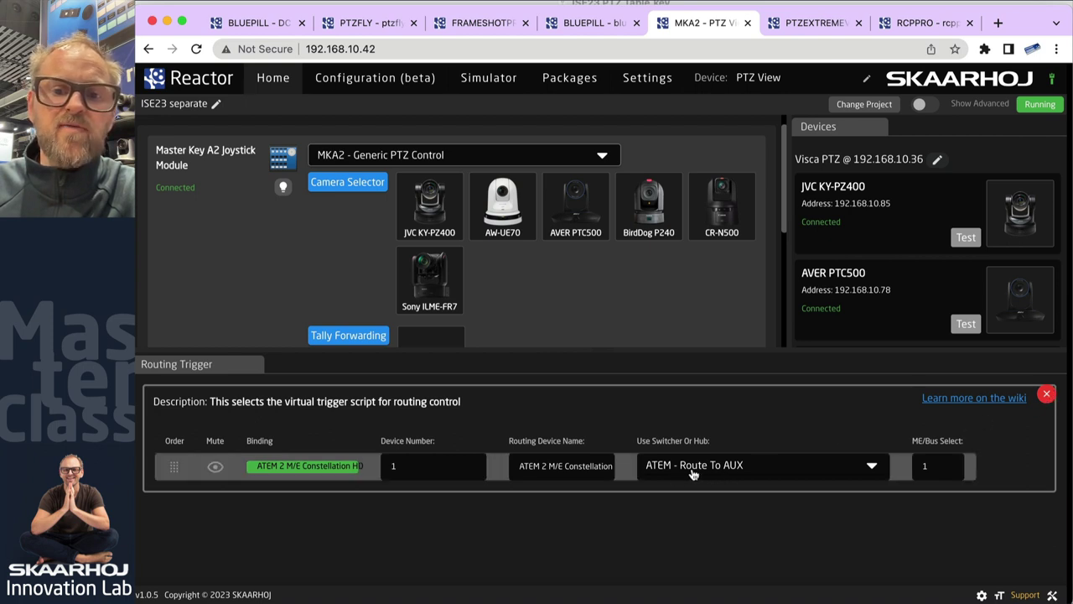
{"action": "left_click", "coordinate": [1047, 395]}
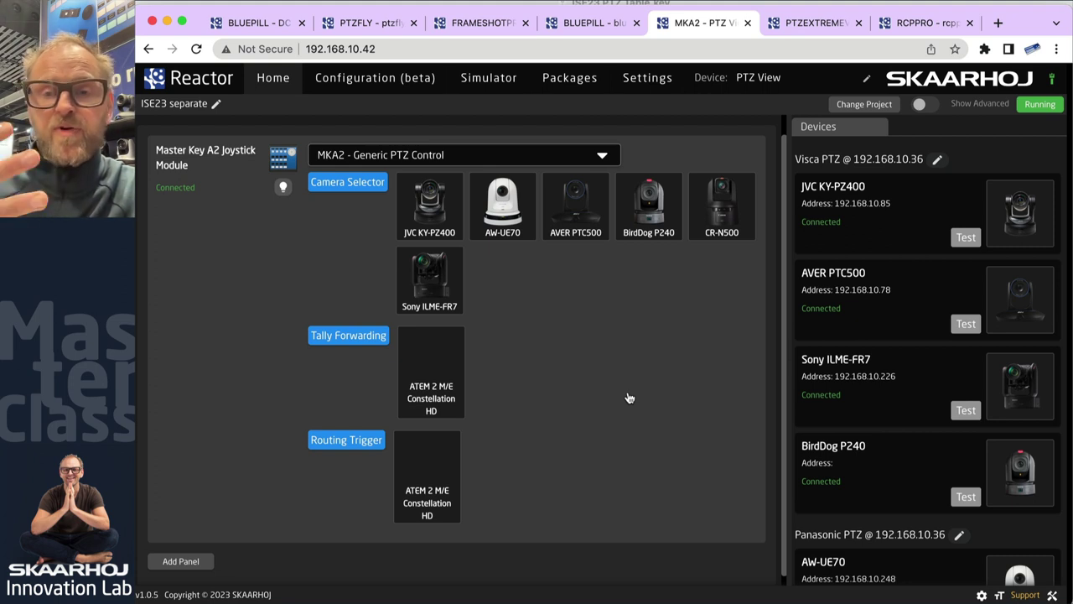
- On the PTZ Extreme device page, inspect and close the PTZEXTREMEV2 panel settings
{"action": "left_click", "coordinate": [815, 25]}
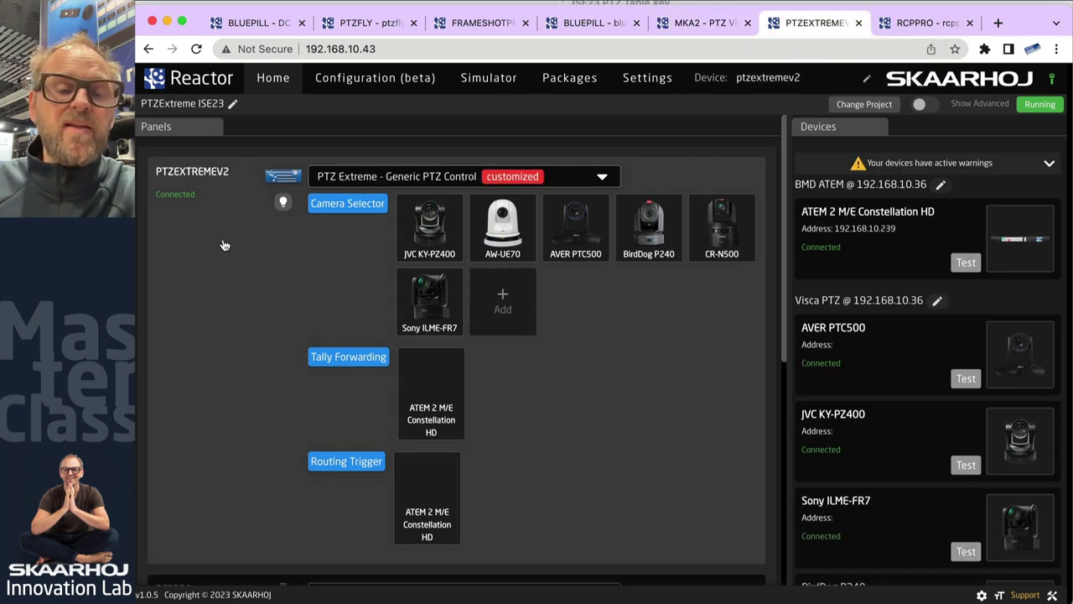
{"action": "scroll", "coordinate": [222, 292], "scroll_direction": "down", "scroll_amount": 1}
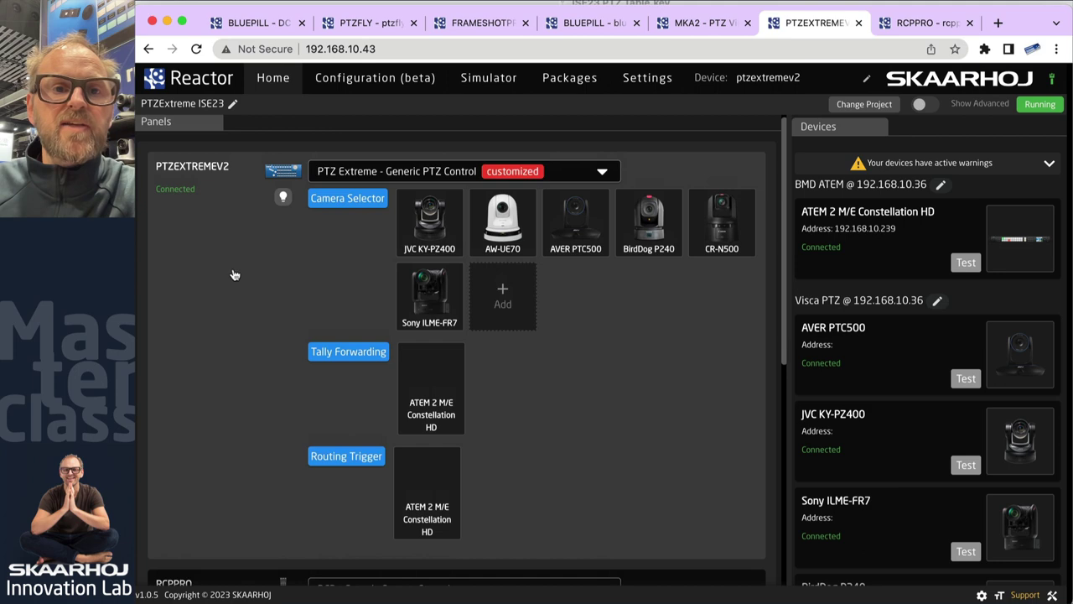
{"action": "left_click", "coordinate": [211, 168]}
{"action": "scroll", "coordinate": [686, 493], "scroll_direction": "down", "scroll_amount": 3}
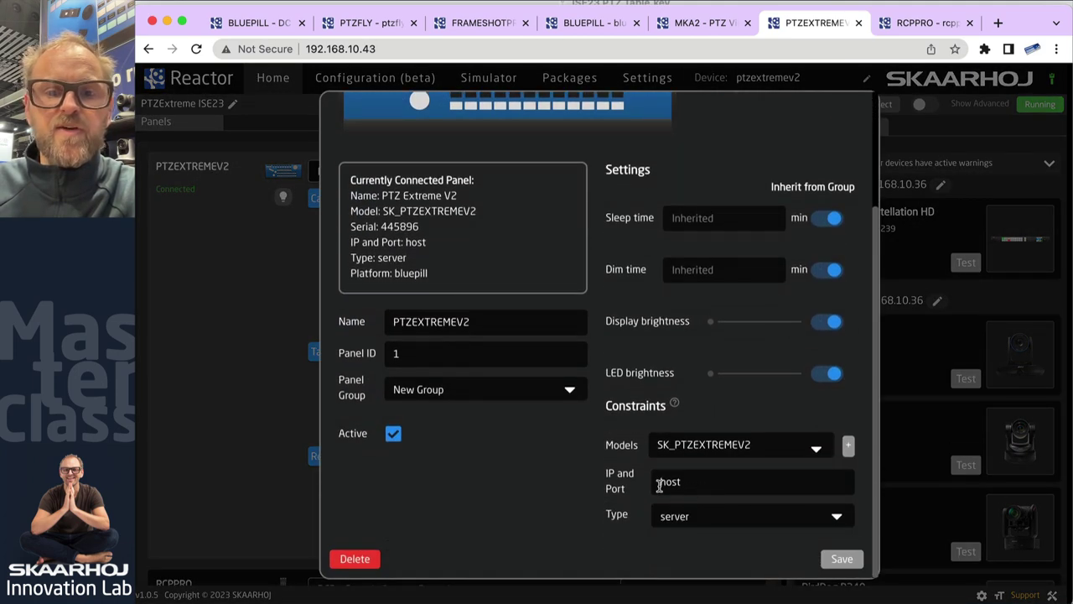
{"action": "scroll", "coordinate": [868, 128], "scroll_direction": "up", "scroll_amount": 3}
{"action": "left_click", "coordinate": [849, 109]}
- Select the RCPPRO panel's IP and port value, close it, and go to the RCP Pro page
{"action": "scroll", "coordinate": [242, 340], "scroll_direction": "down", "scroll_amount": 2}
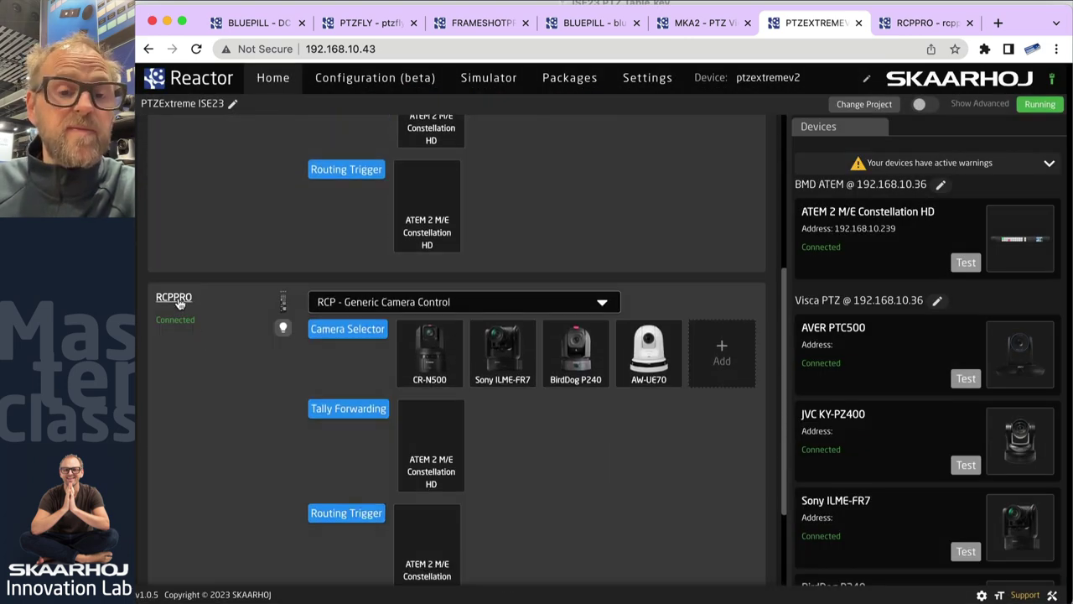
{"action": "left_click", "coordinate": [177, 299]}
{"action": "scroll", "coordinate": [587, 444], "scroll_direction": "down", "scroll_amount": 1}
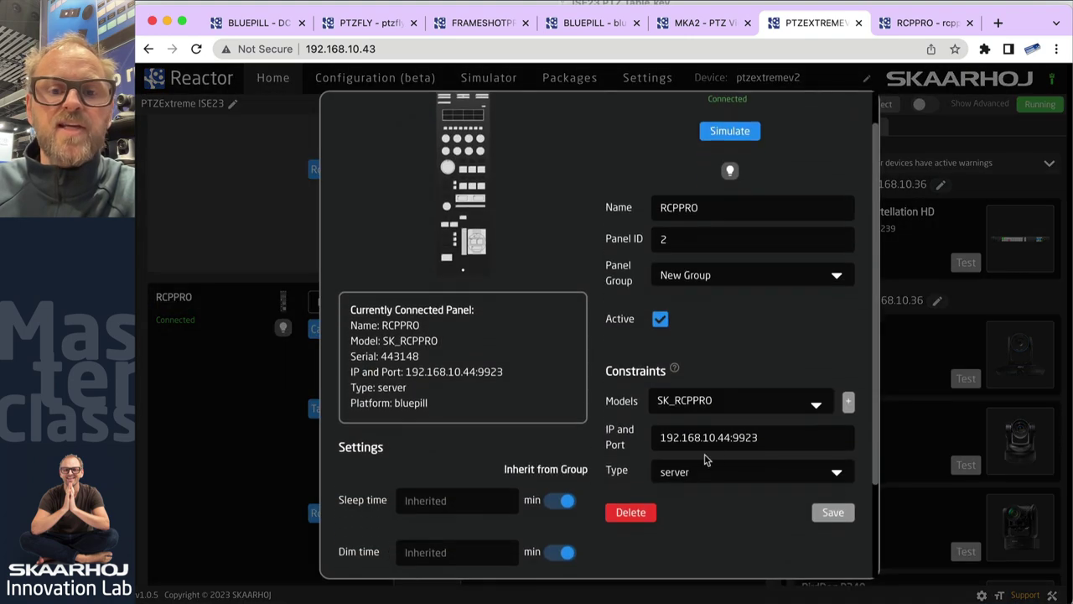
{"action": "triple_click", "coordinate": [735, 437]}
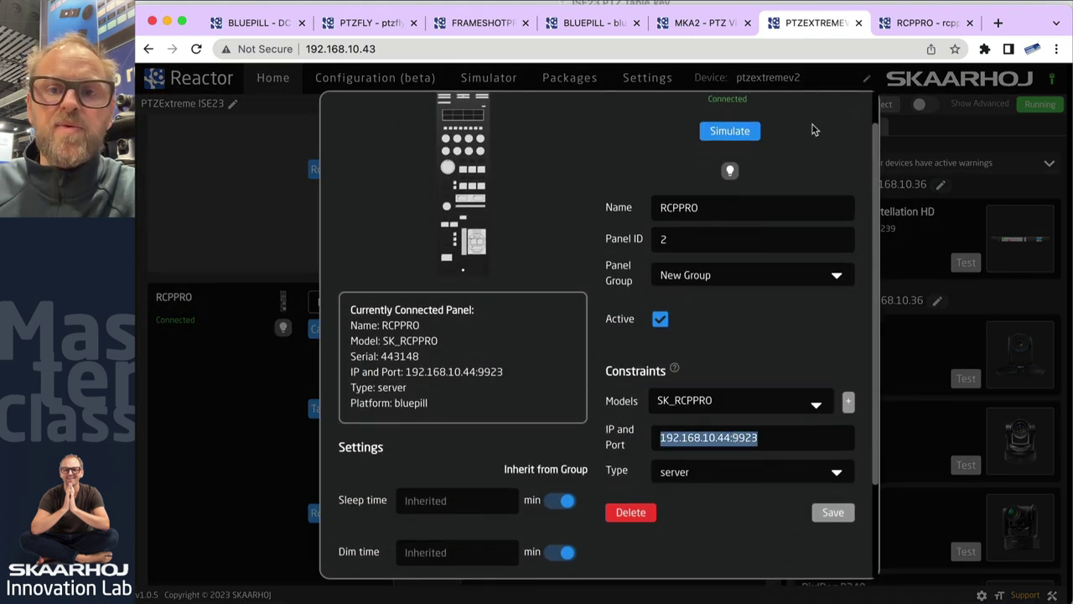
{"action": "scroll", "coordinate": [812, 130], "scroll_direction": "up", "scroll_amount": 1}
{"action": "left_click", "coordinate": [844, 114]}
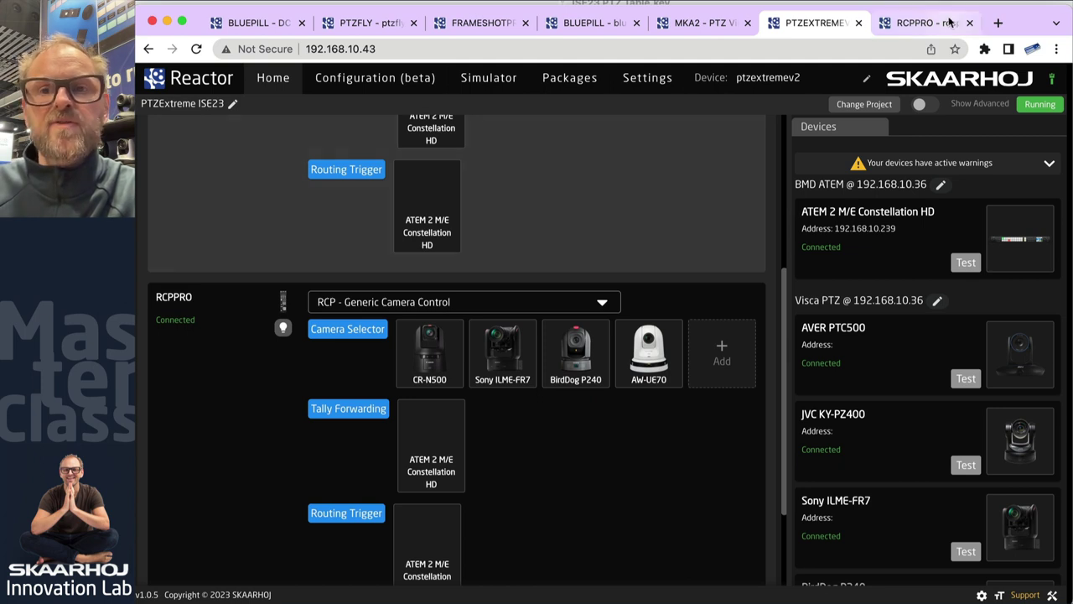
{"action": "left_click", "coordinate": [926, 27]}
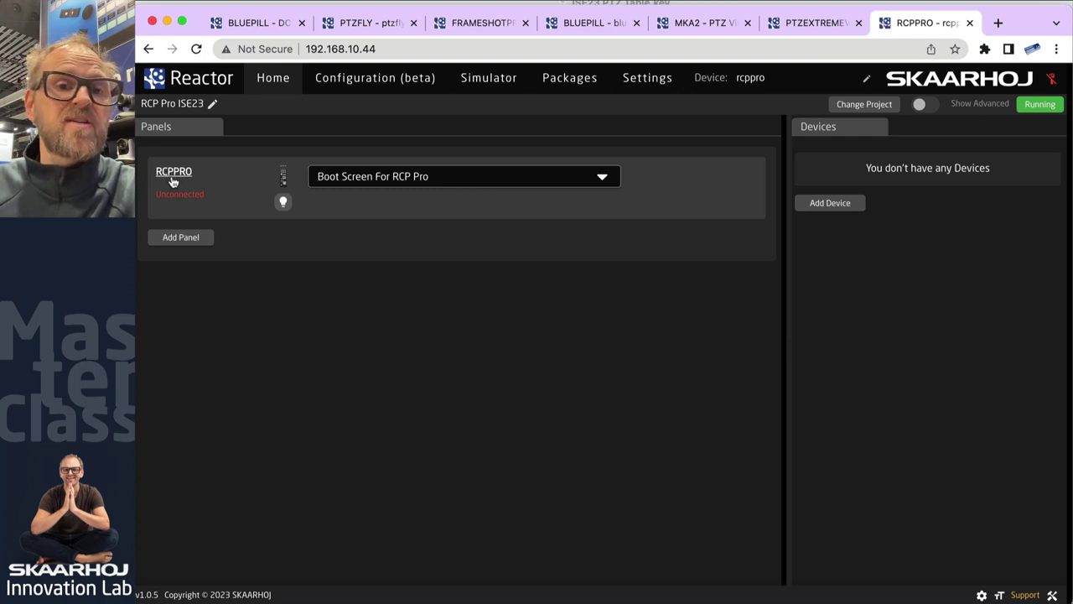
- Stop the reactor package on the RCP Pro and review its hardware-manager 1.0.2 settings
{"action": "left_click", "coordinate": [569, 78]}
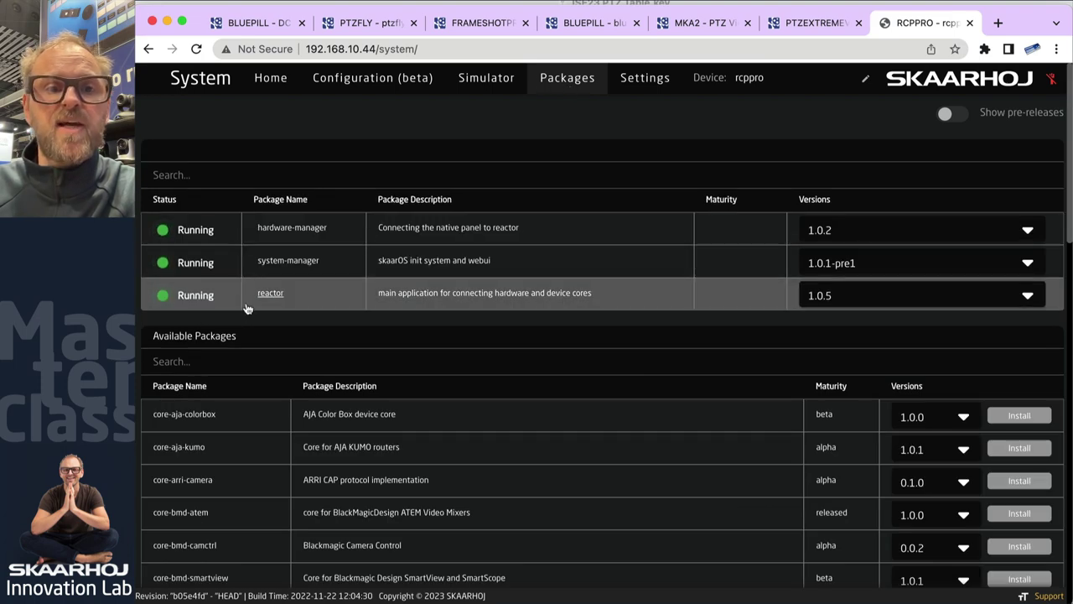
{"action": "left_click", "coordinate": [269, 294]}
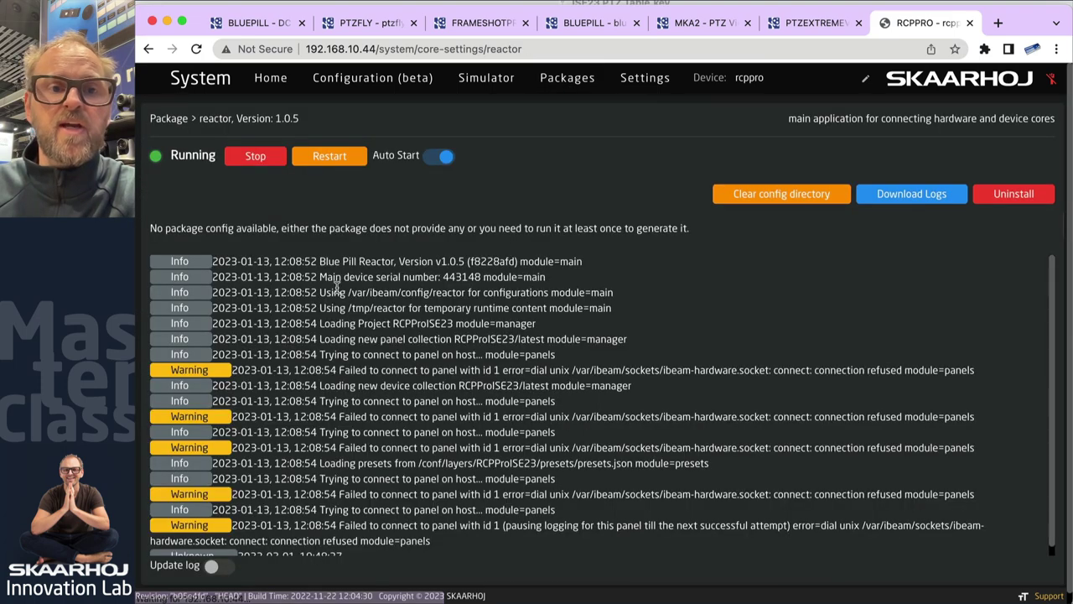
{"action": "left_click", "coordinate": [257, 158]}
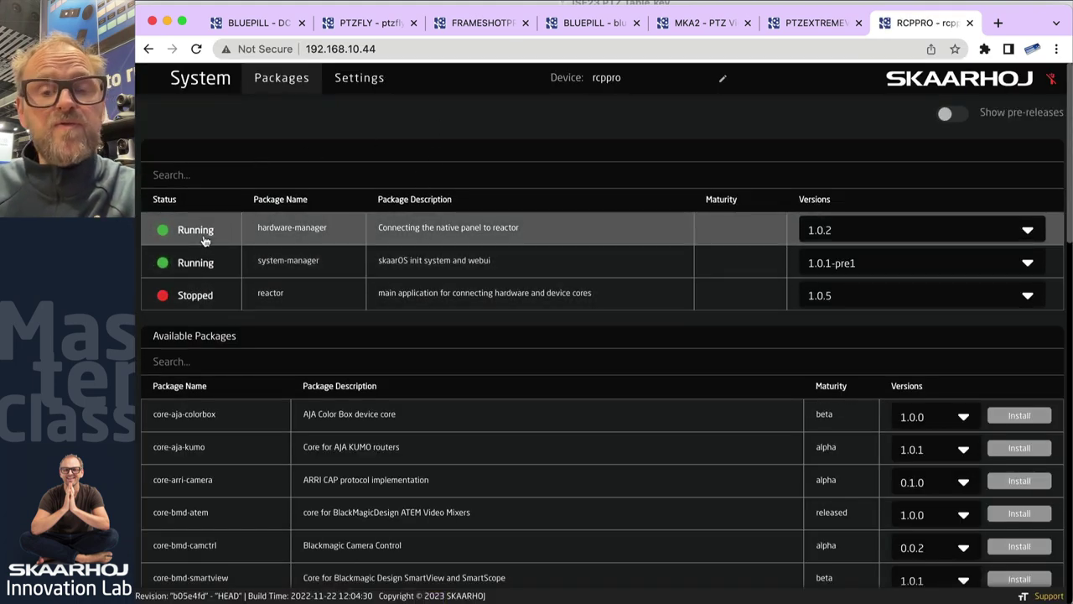
{"action": "left_click", "coordinate": [295, 229]}
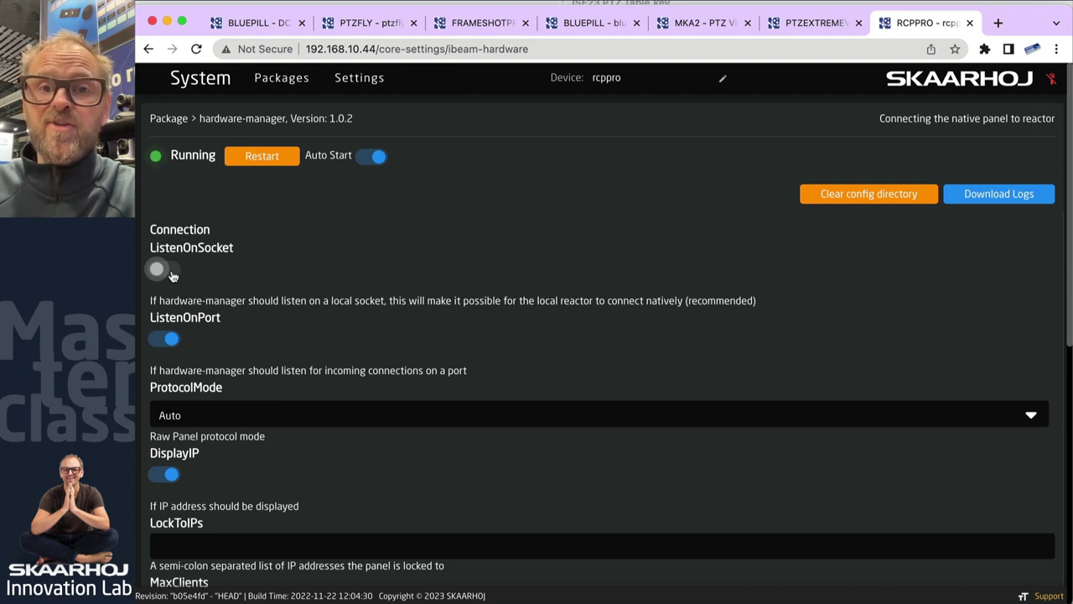
{"action": "left_click", "coordinate": [817, 25]}
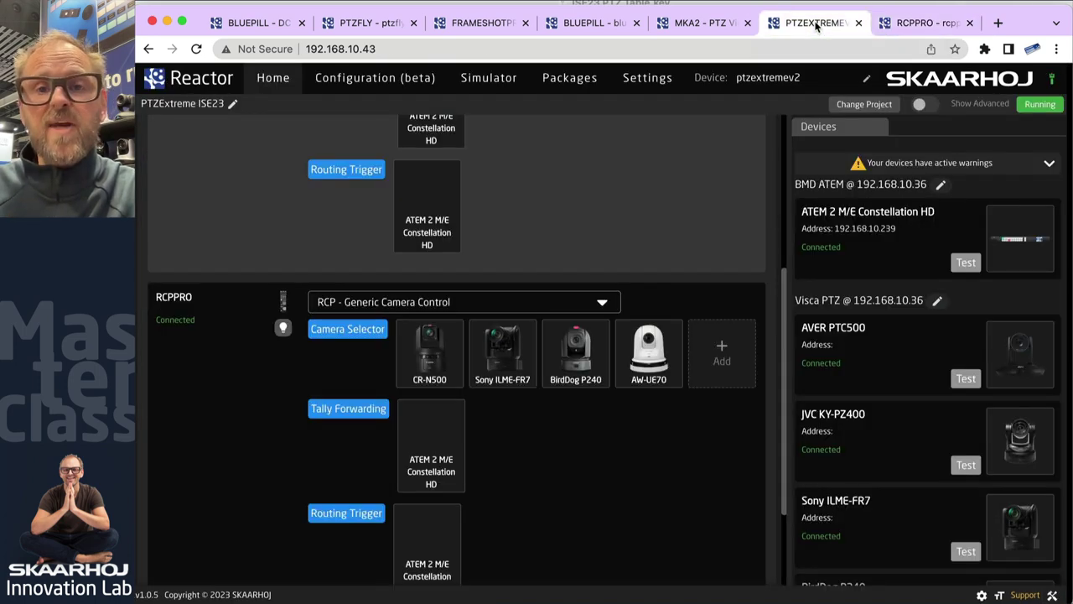
- Turn on ListenOnSocket in the PTZ Extreme's hardware-manager 1.0.2 package settings
{"action": "left_click", "coordinate": [570, 77]}
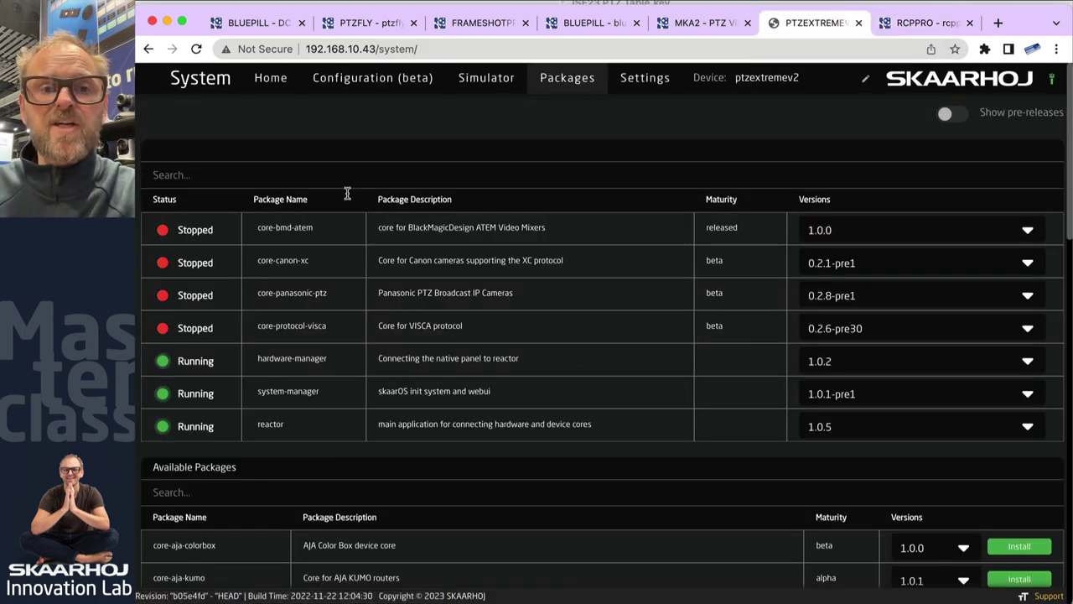
{"action": "left_click", "coordinate": [290, 358]}
{"action": "left_click", "coordinate": [167, 269]}
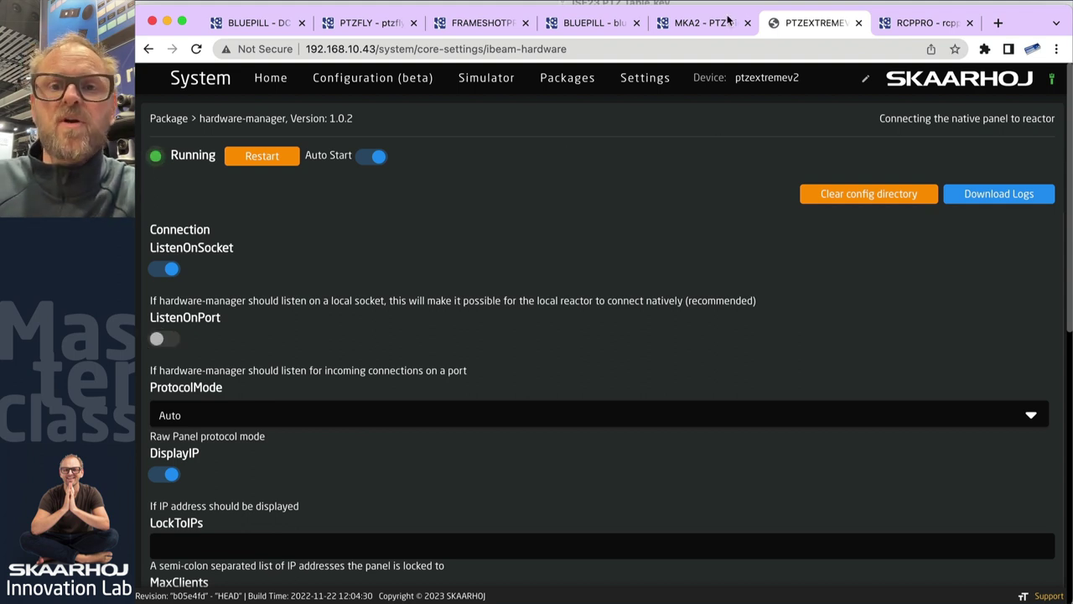
{"action": "left_click", "coordinate": [339, 25]}
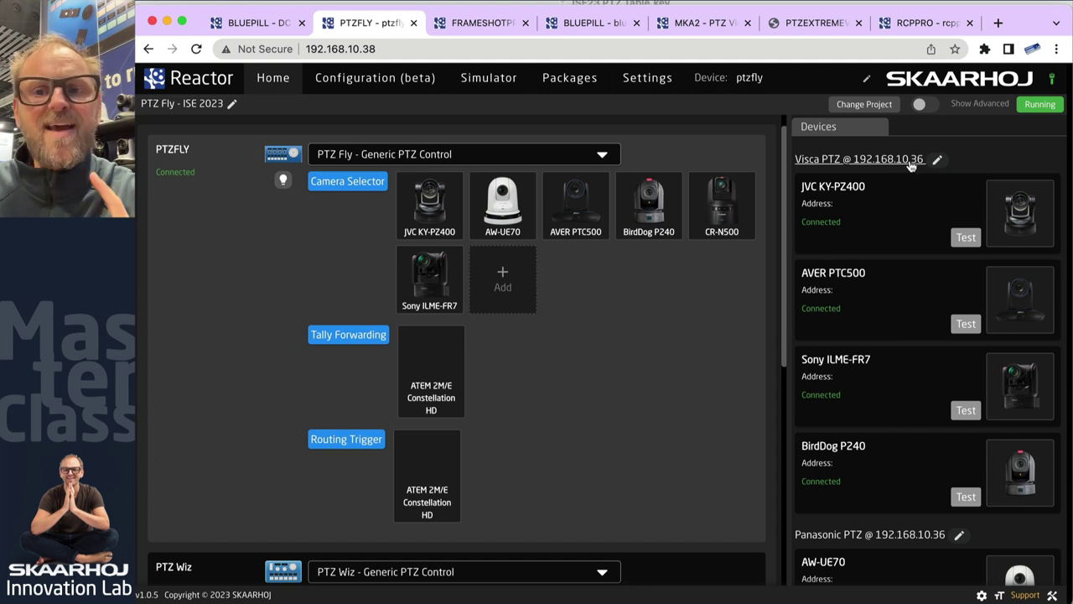
- On the DC Server at 192.168.10.36, review the Devices list and open Packages
{"action": "left_click", "coordinate": [267, 25]}
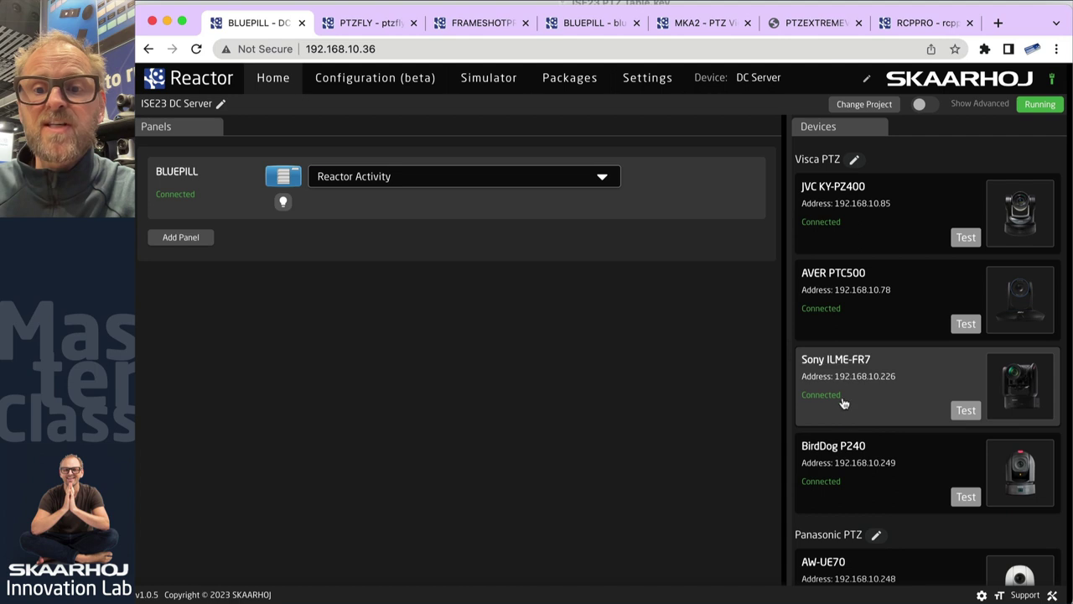
{"action": "scroll", "coordinate": [850, 493], "scroll_direction": "down", "scroll_amount": 1}
{"action": "scroll", "coordinate": [849, 493], "scroll_direction": "down", "scroll_amount": 5}
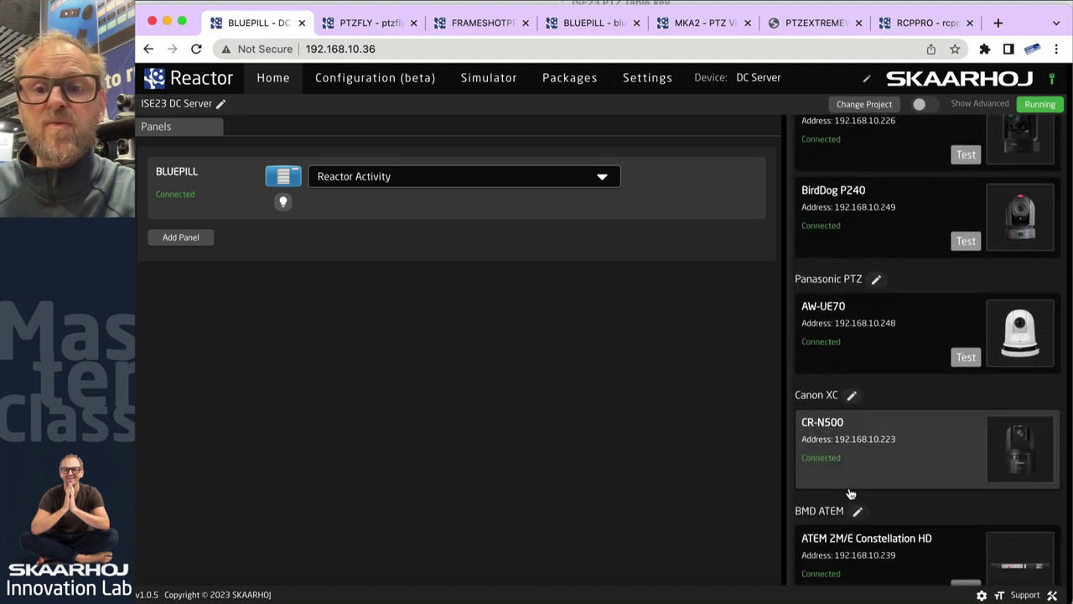
{"action": "scroll", "coordinate": [857, 424], "scroll_direction": "down", "scroll_amount": 1}
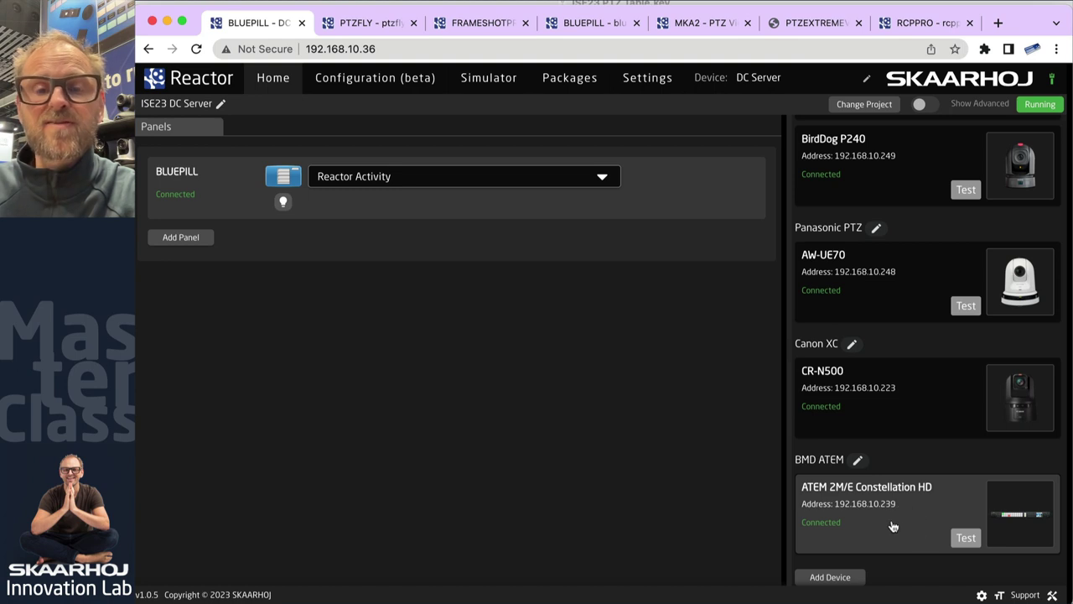
{"action": "scroll", "coordinate": [891, 524], "scroll_direction": "up", "scroll_amount": 6}
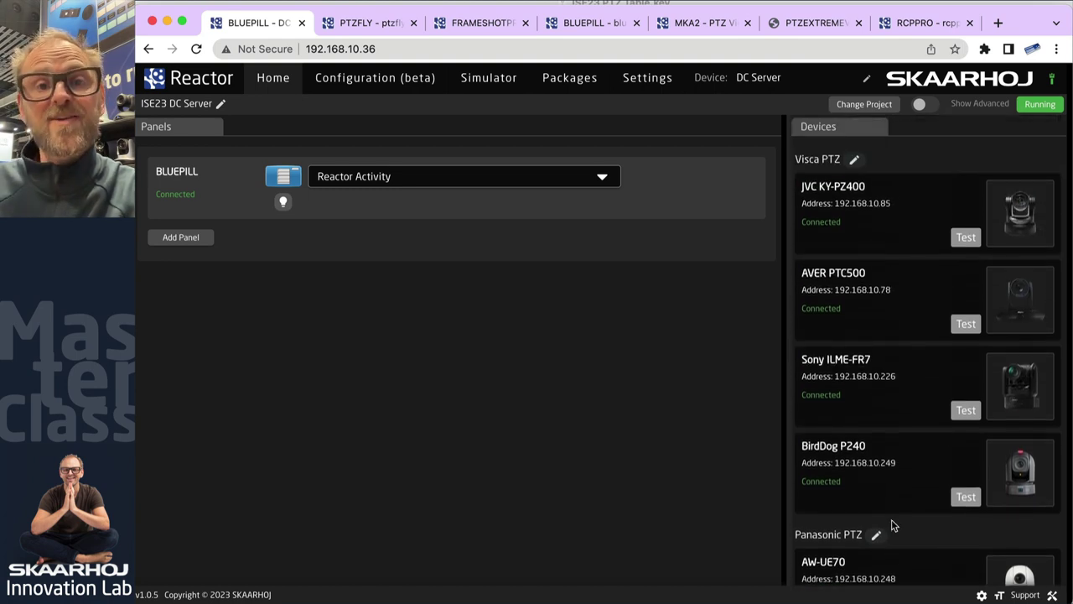
{"action": "left_click", "coordinate": [578, 80]}
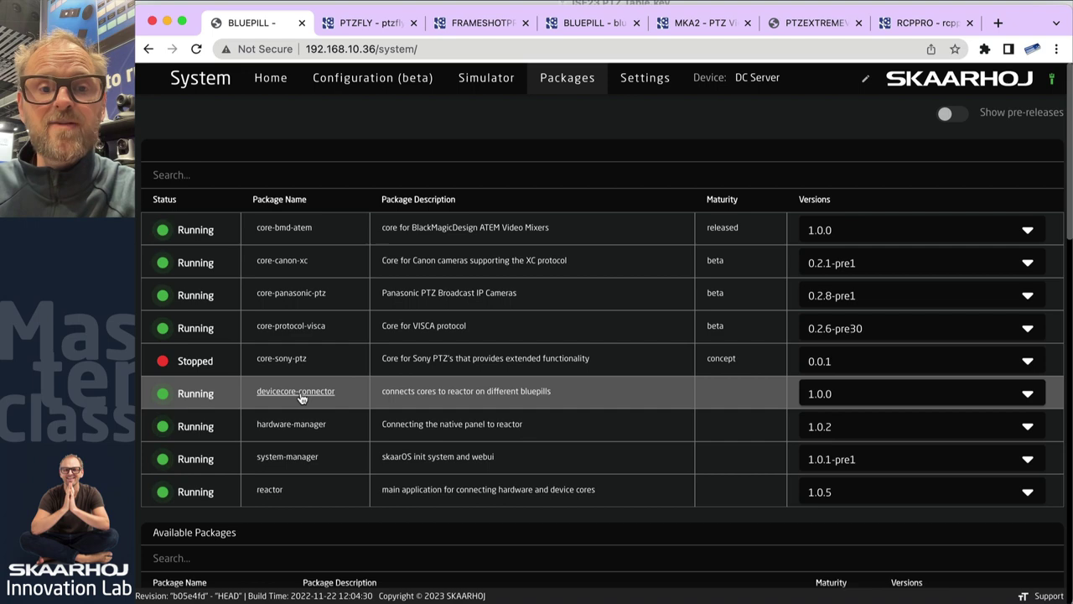
- Review the devicecore-connector 1.0.0 settings, then return to the PTZ Fly home page
{"action": "left_click", "coordinate": [301, 395]}
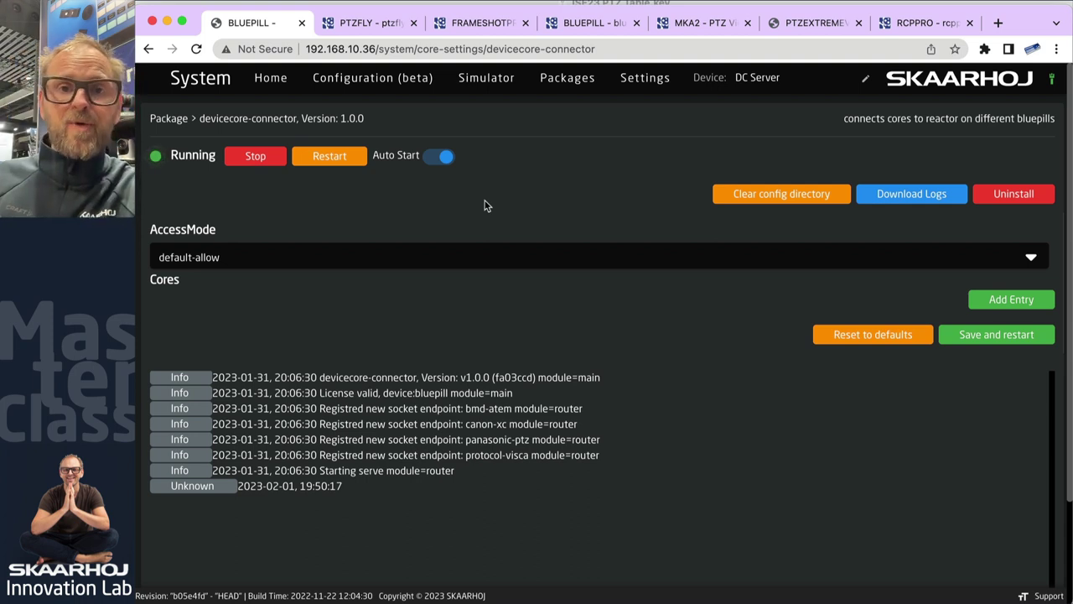
{"action": "left_click", "coordinate": [360, 25]}
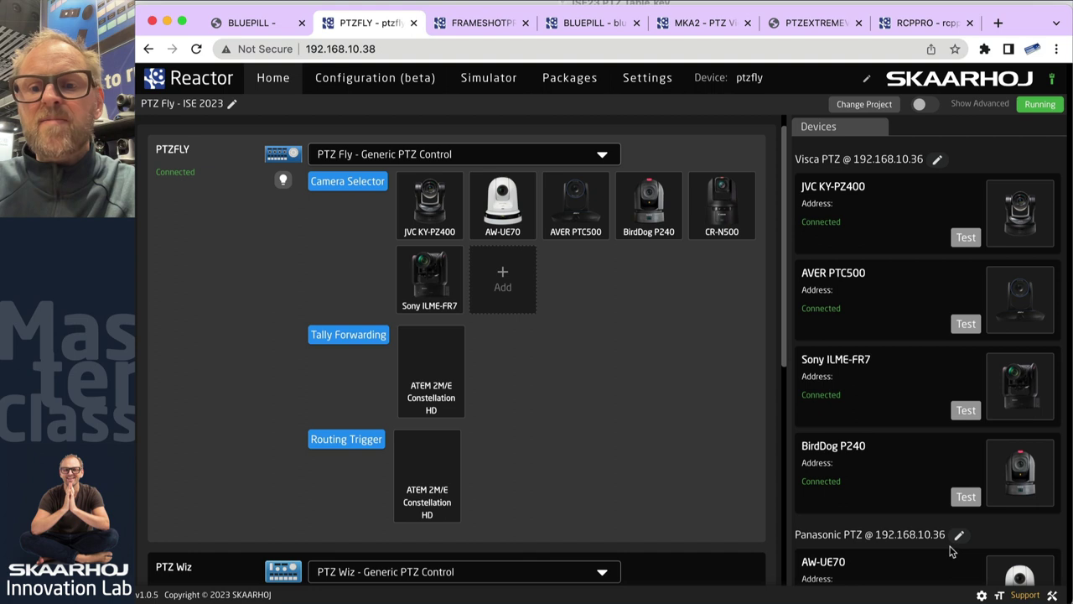
- Look through the PTZ Fly and FrameShot Pro device lists, then bring up the PTZ View panel's Home page
{"action": "scroll", "coordinate": [944, 543], "scroll_direction": "down", "scroll_amount": 5}
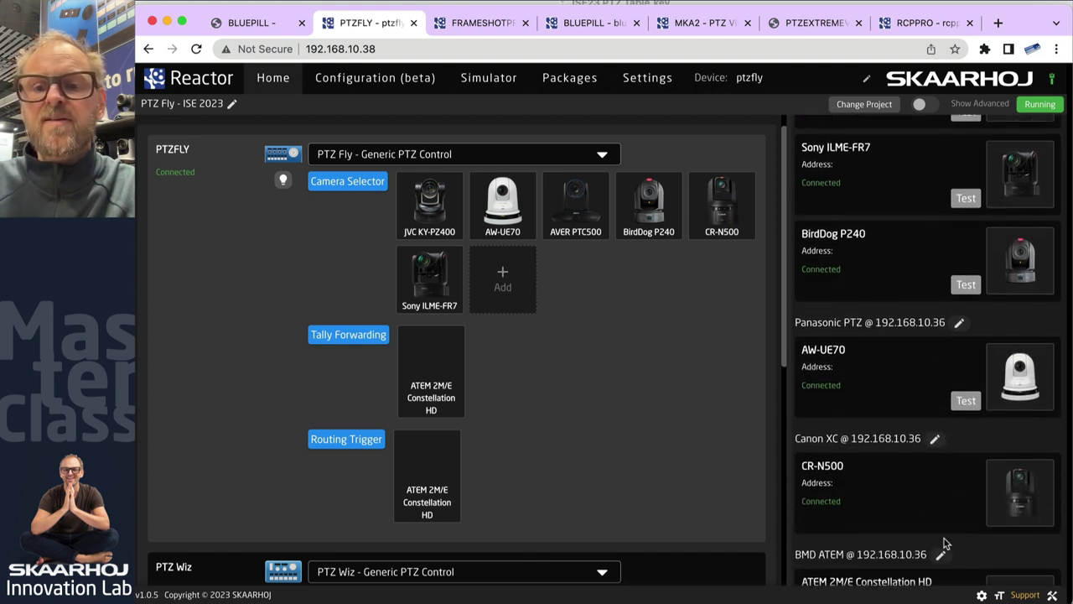
{"action": "scroll", "coordinate": [906, 414], "scroll_direction": "down", "scroll_amount": 2}
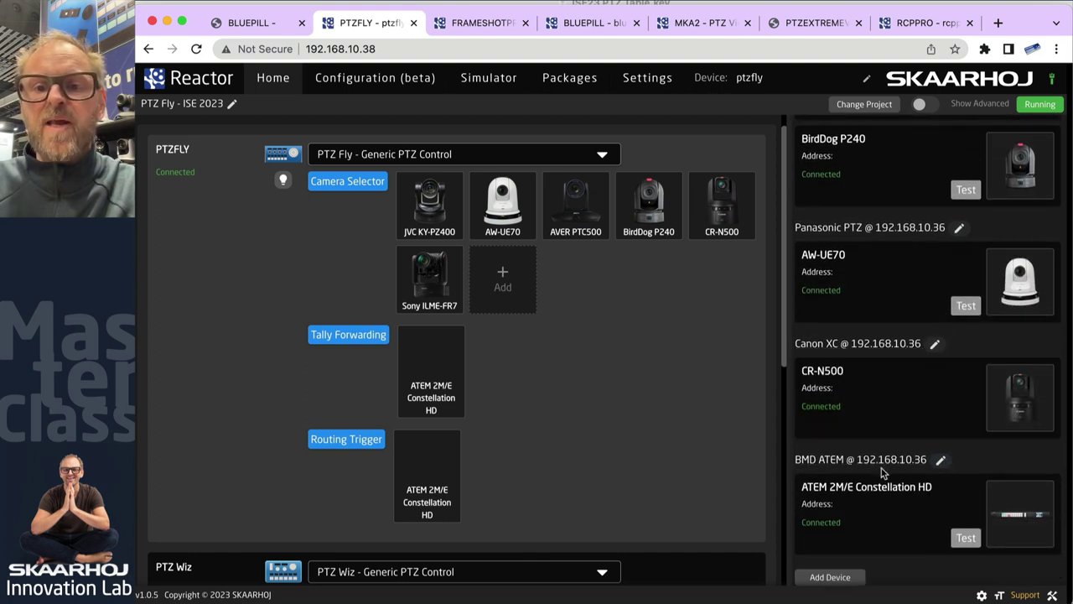
{"action": "left_click", "coordinate": [492, 25]}
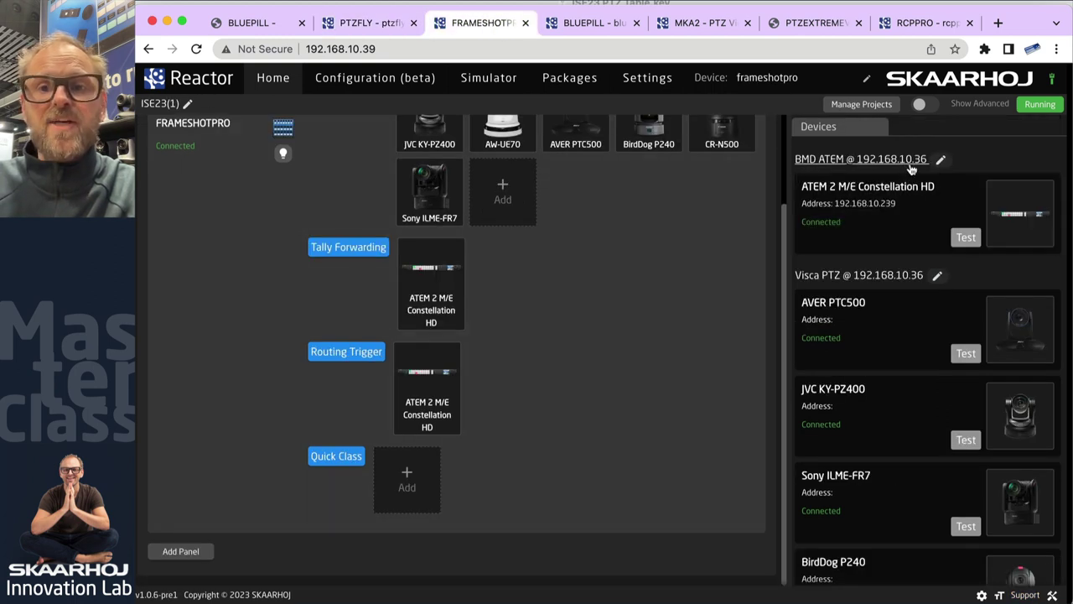
{"action": "scroll", "coordinate": [915, 288], "scroll_direction": "down", "scroll_amount": 1}
{"action": "scroll", "coordinate": [915, 288], "scroll_direction": "down", "scroll_amount": 5}
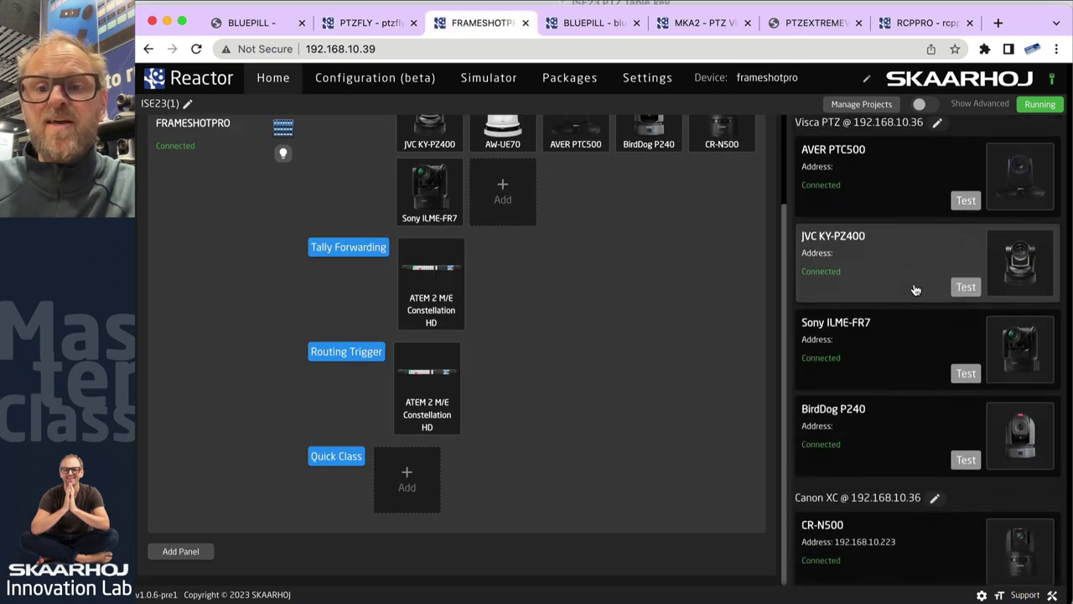
{"action": "scroll", "coordinate": [916, 289], "scroll_direction": "down", "scroll_amount": 1}
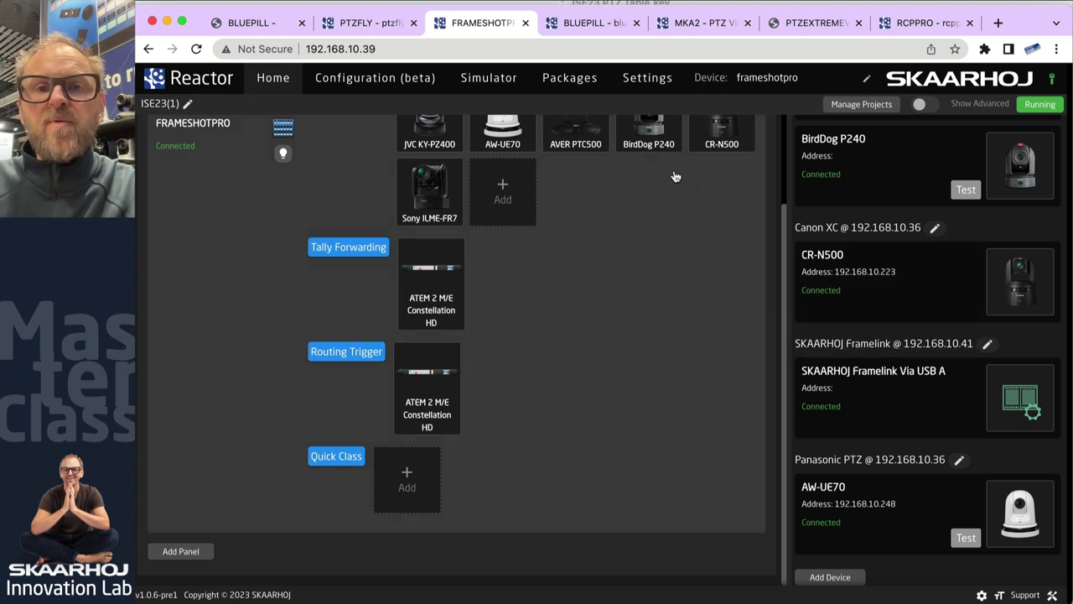
{"action": "left_click", "coordinate": [713, 23]}
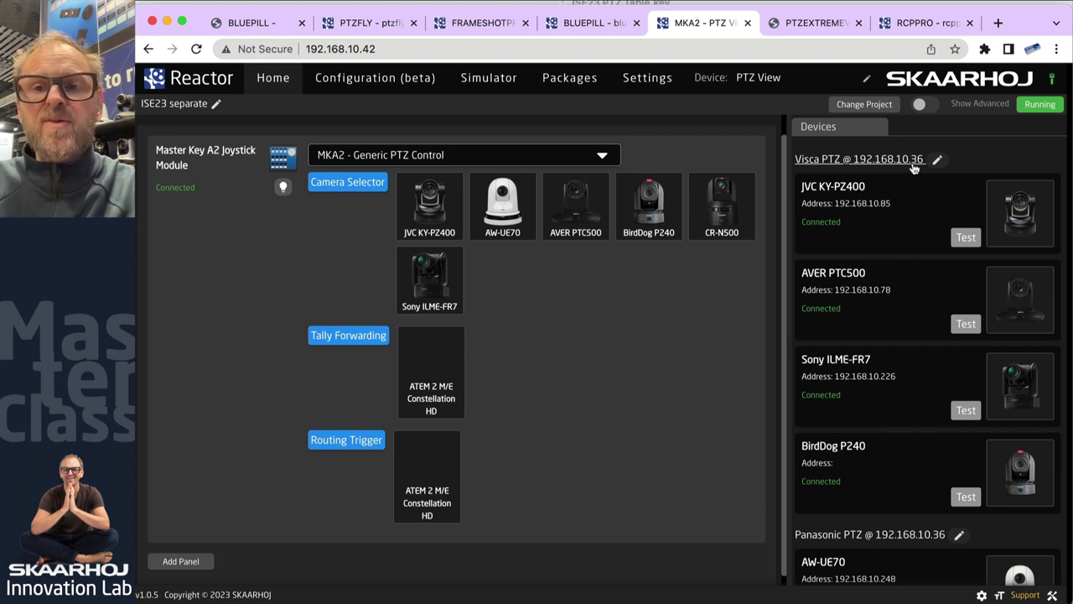
- Change the PTZ View BMD ATEM address from local to 192.168.10.36 and save, then go to PTZ Extreme
{"action": "scroll", "coordinate": [913, 168], "scroll_direction": "down", "scroll_amount": 5}
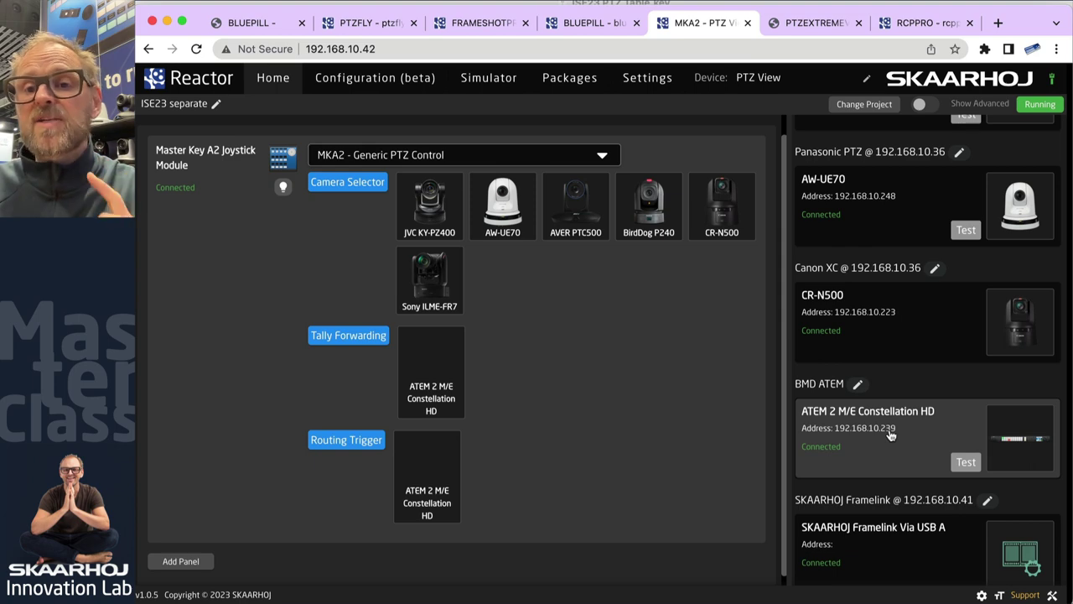
{"action": "left_click", "coordinate": [857, 383]}
{"action": "double_click", "coordinate": [471, 284]}
{"action": "type", "text": "192.168.10.36"}
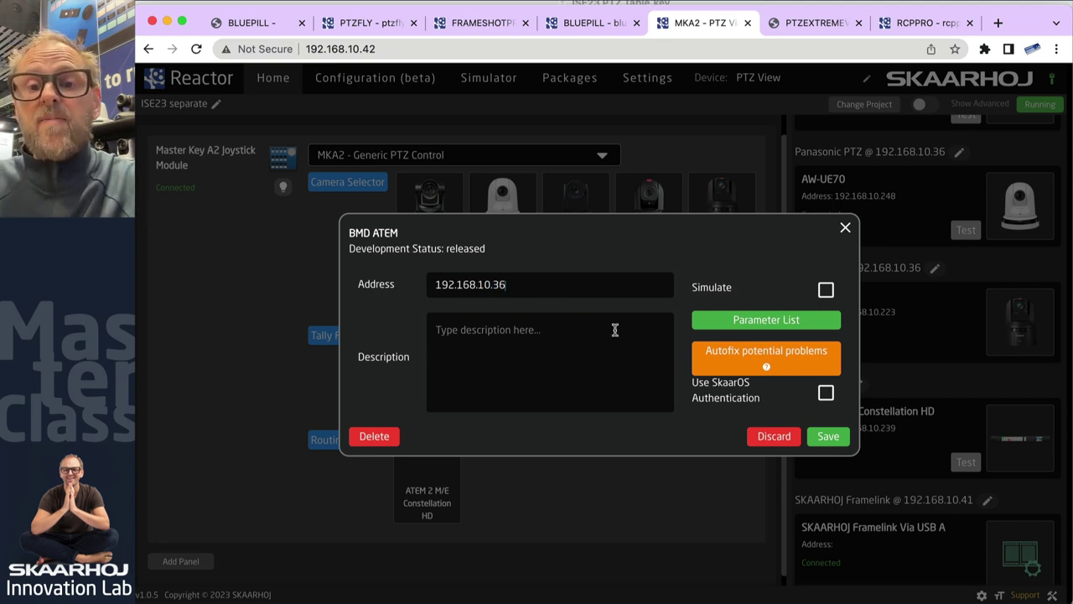
{"action": "left_click", "coordinate": [828, 436]}
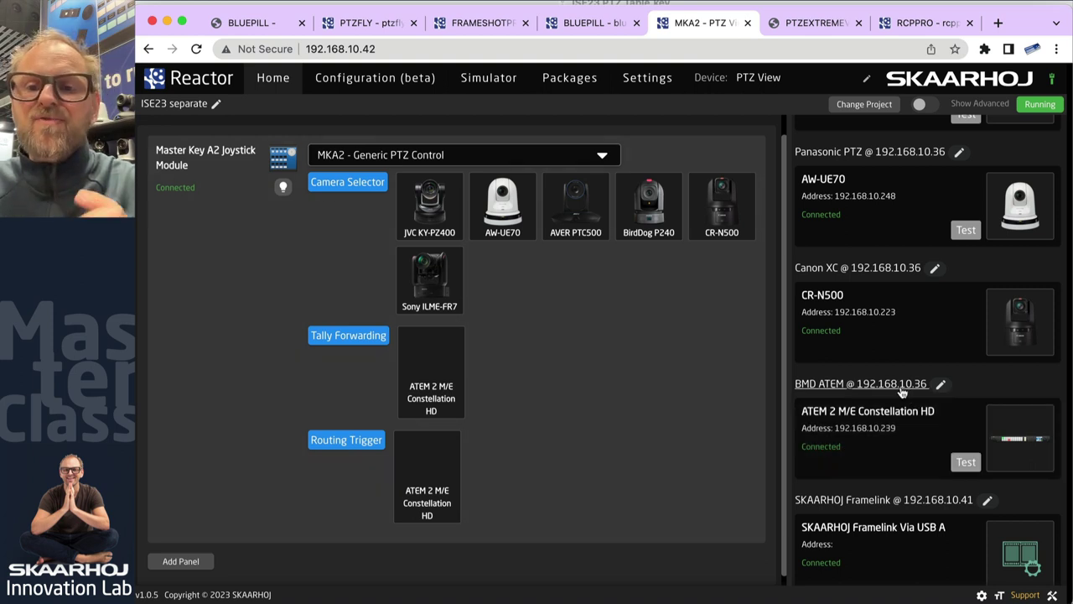
{"action": "left_click", "coordinate": [827, 25]}
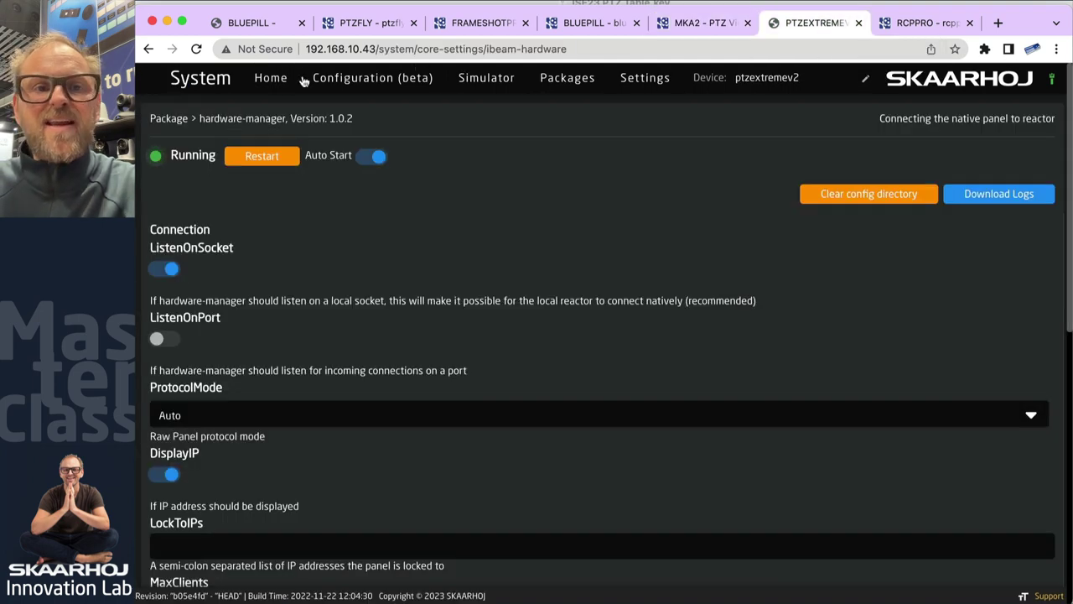
- On the PTZ Extreme Home page, delete the AW-UE150 device that is missing its IP
{"action": "left_click", "coordinate": [267, 79]}
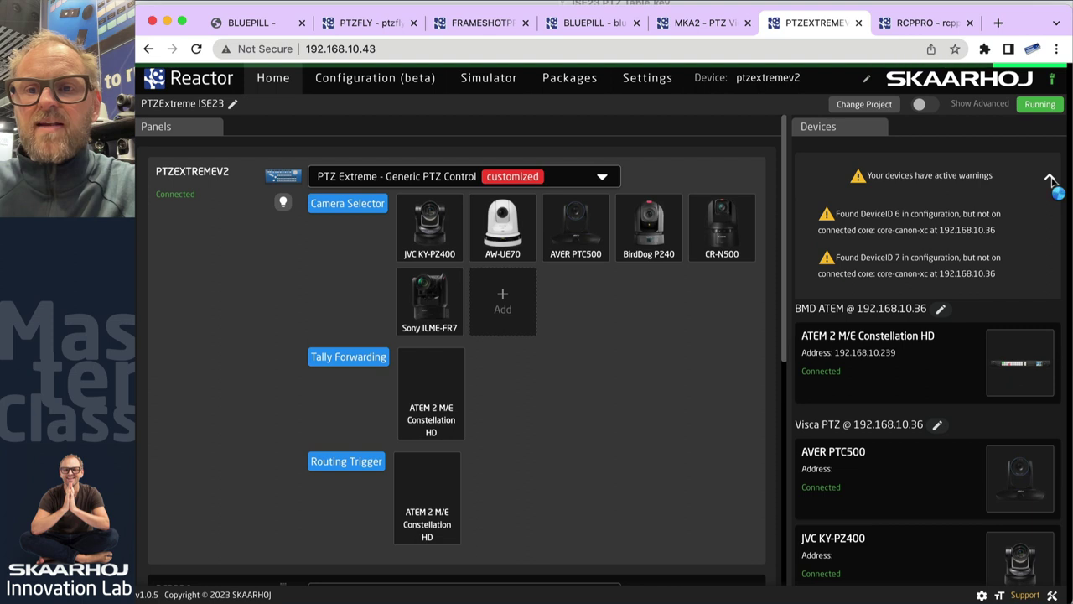
{"action": "left_click", "coordinate": [1049, 176]}
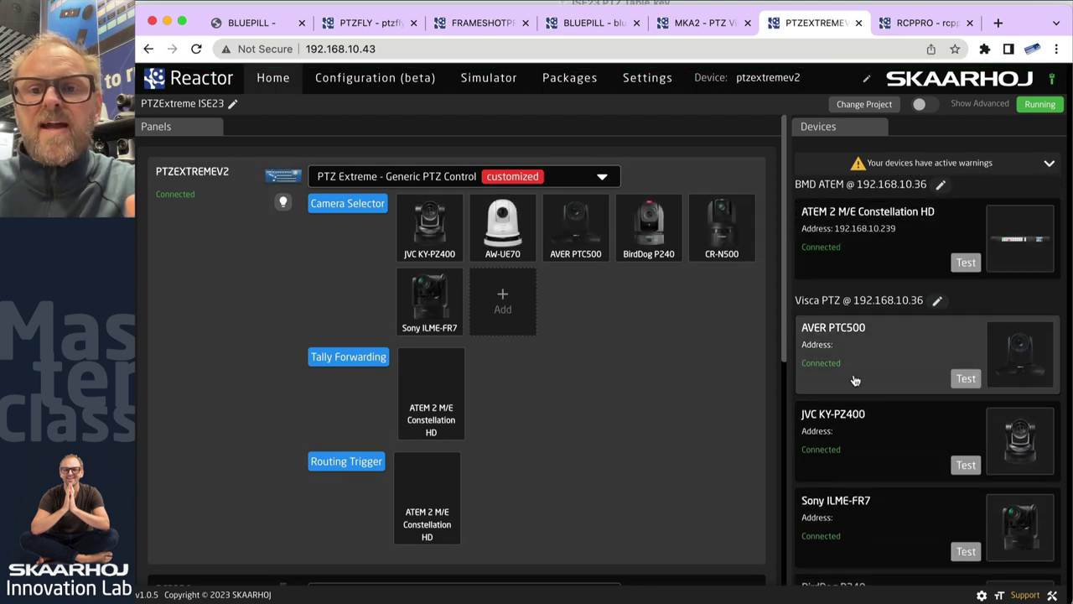
{"action": "scroll", "coordinate": [878, 361], "scroll_direction": "down", "scroll_amount": 6}
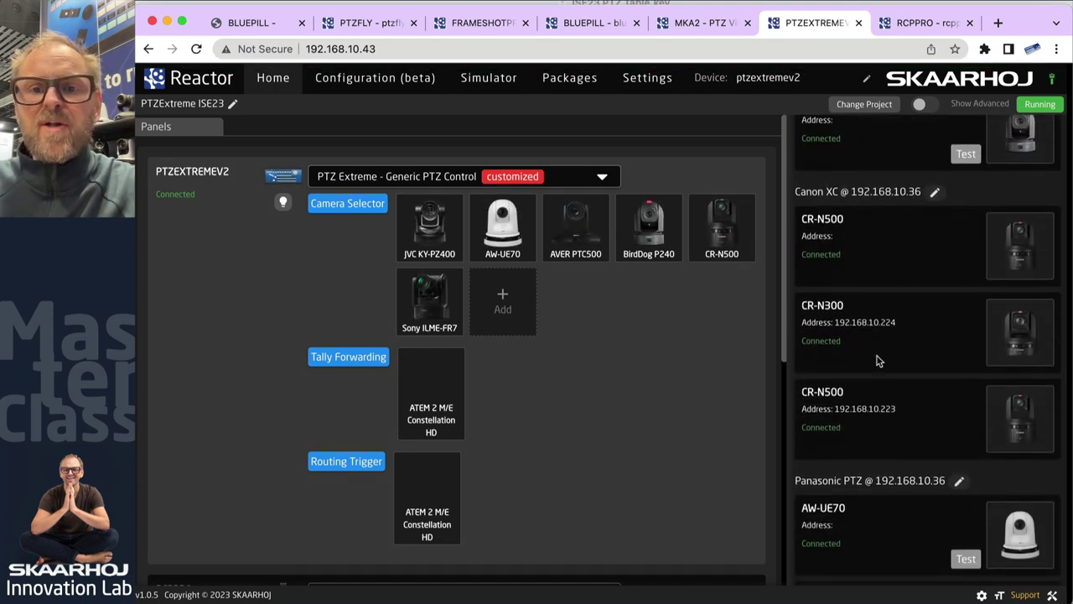
{"action": "scroll", "coordinate": [877, 360], "scroll_direction": "down", "scroll_amount": 2}
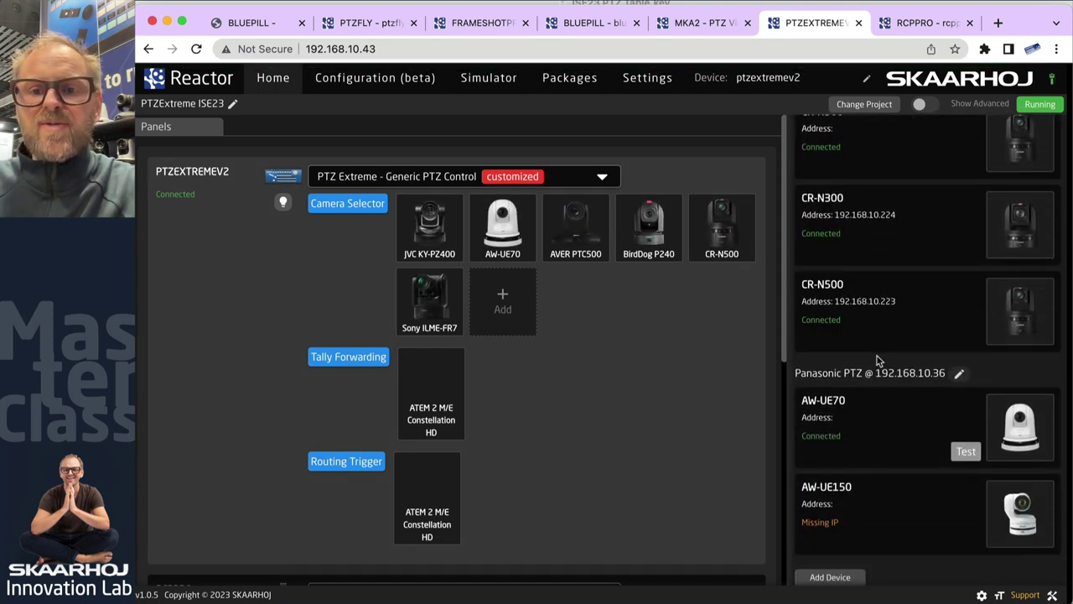
{"action": "right_click", "coordinate": [833, 492]}
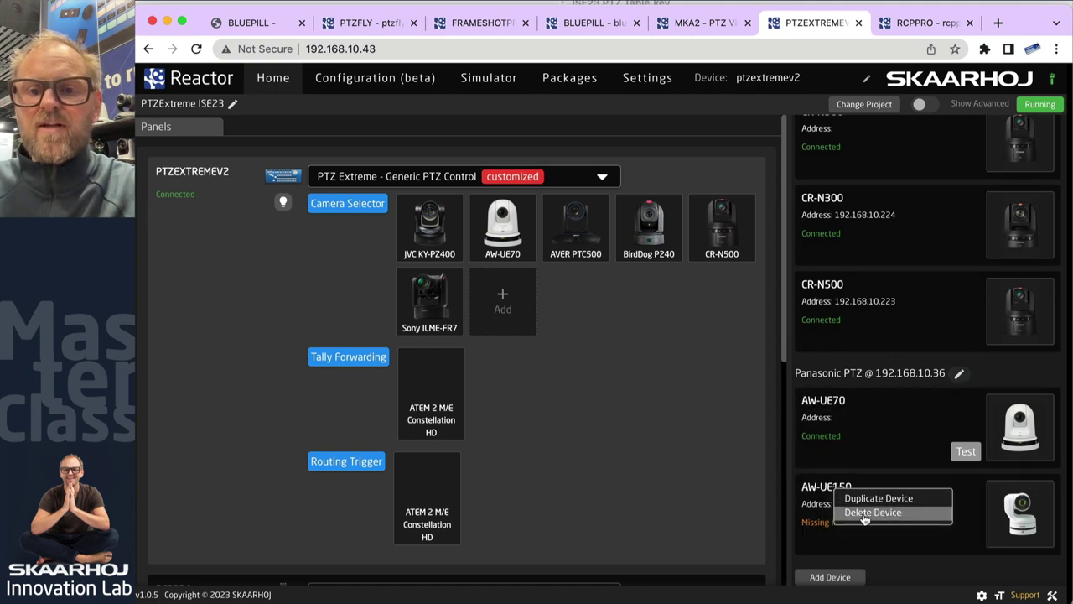
{"action": "left_click", "coordinate": [864, 512]}
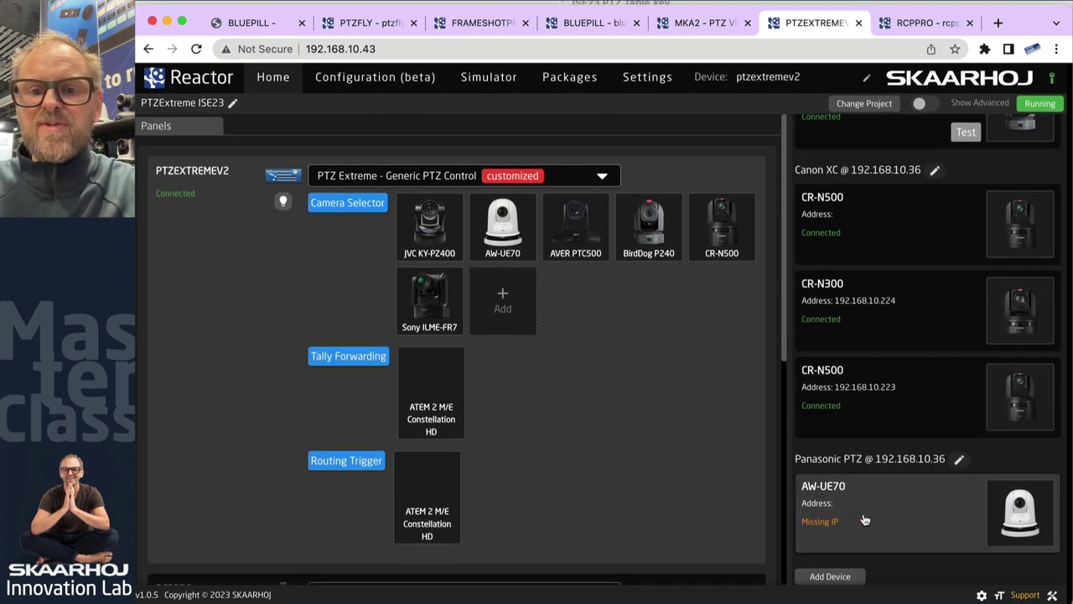